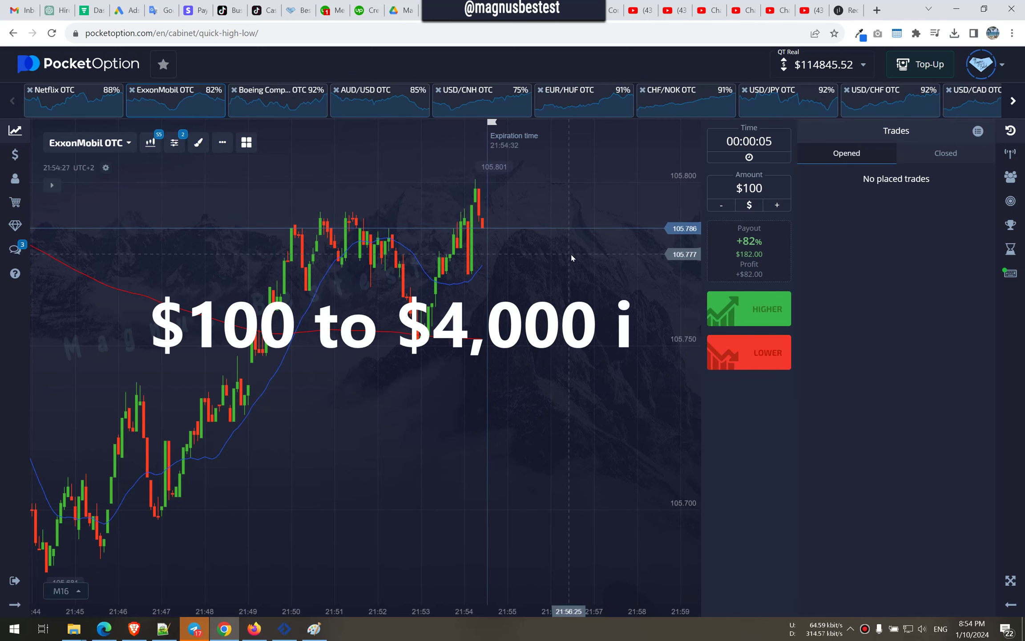
Step: Browse the Boeing, AUD/USD, USD/CNH, EUR/HUF, CHF/NOK and USD/JPY charts, ending on USD/CHF OTC
click(285, 115)
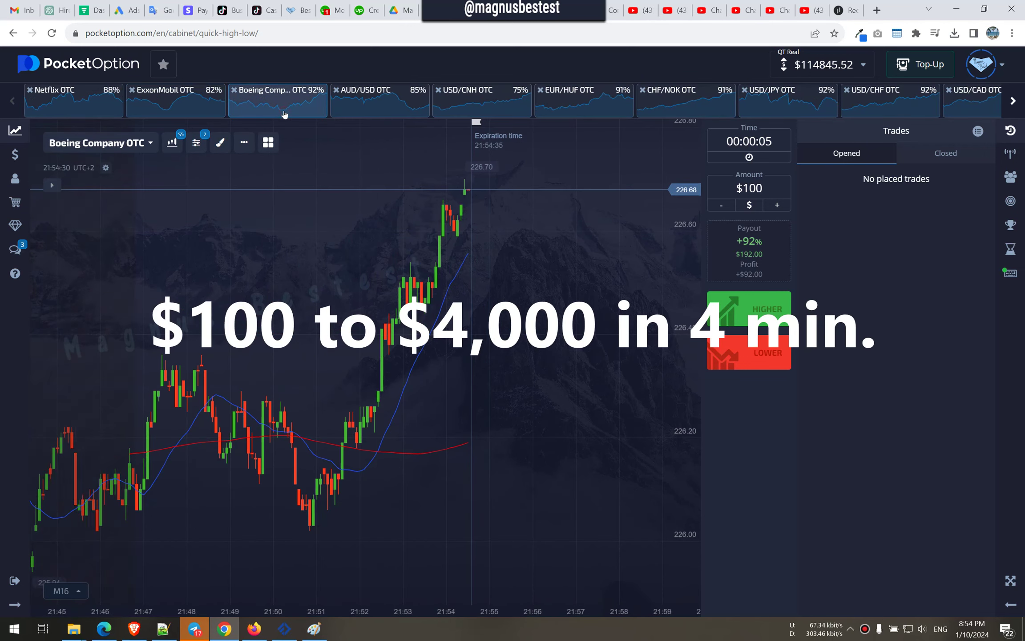
click(368, 112)
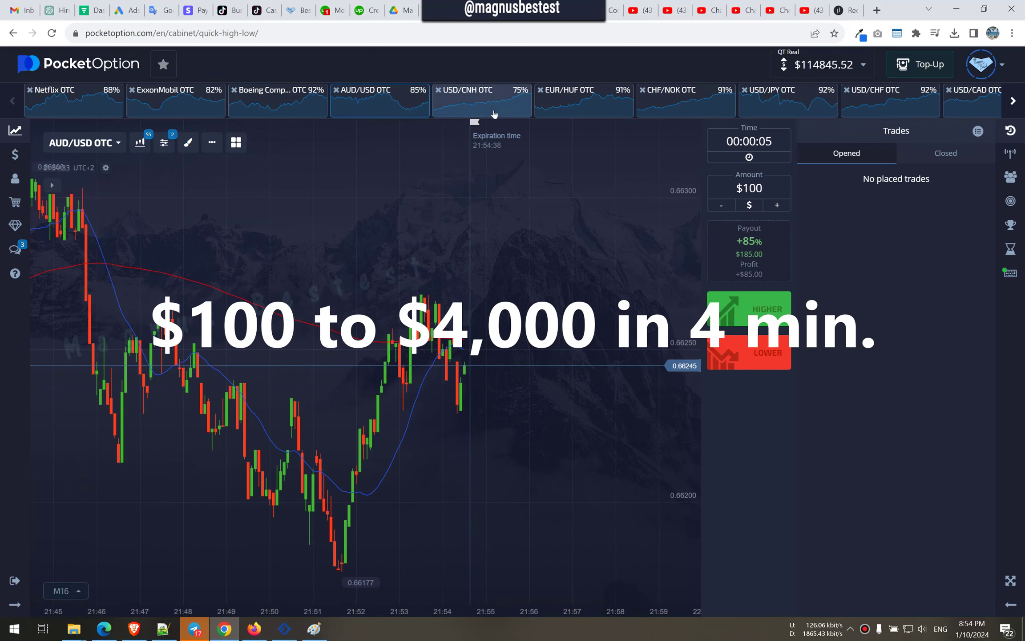
click(495, 115)
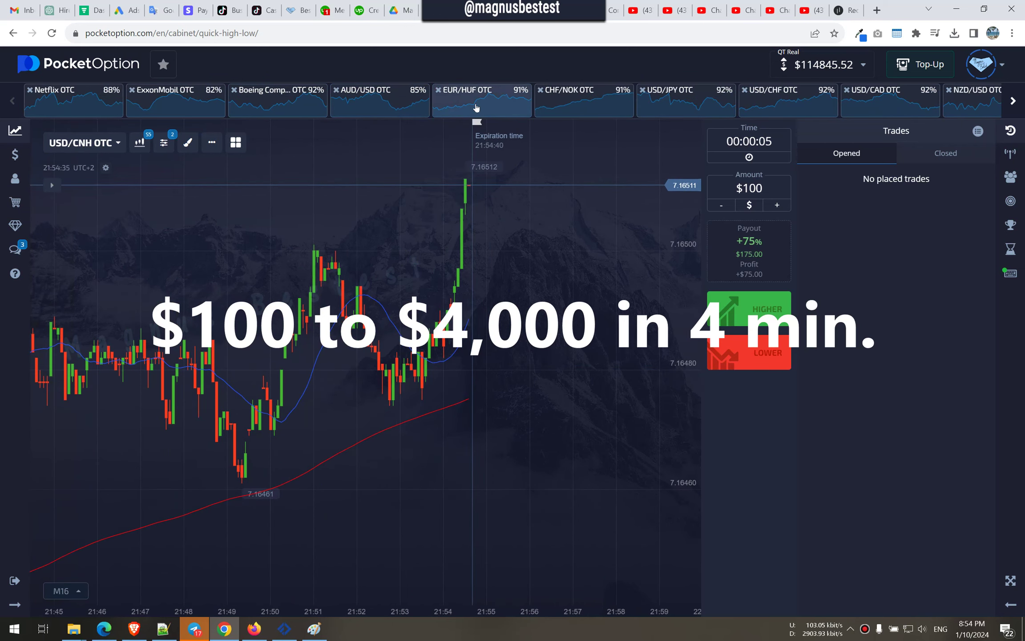
click(438, 97)
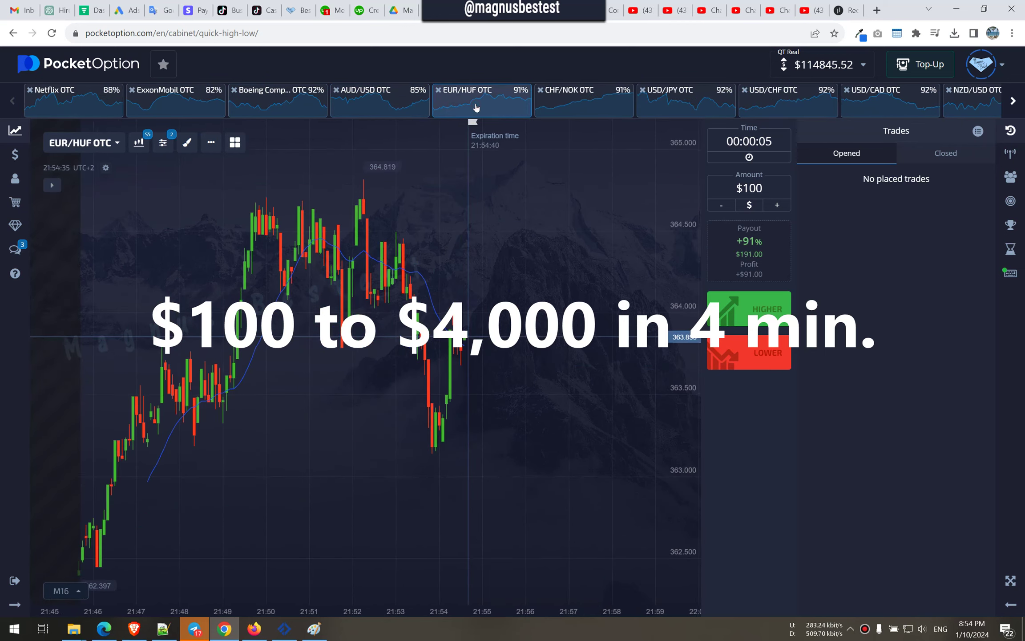
click(581, 112)
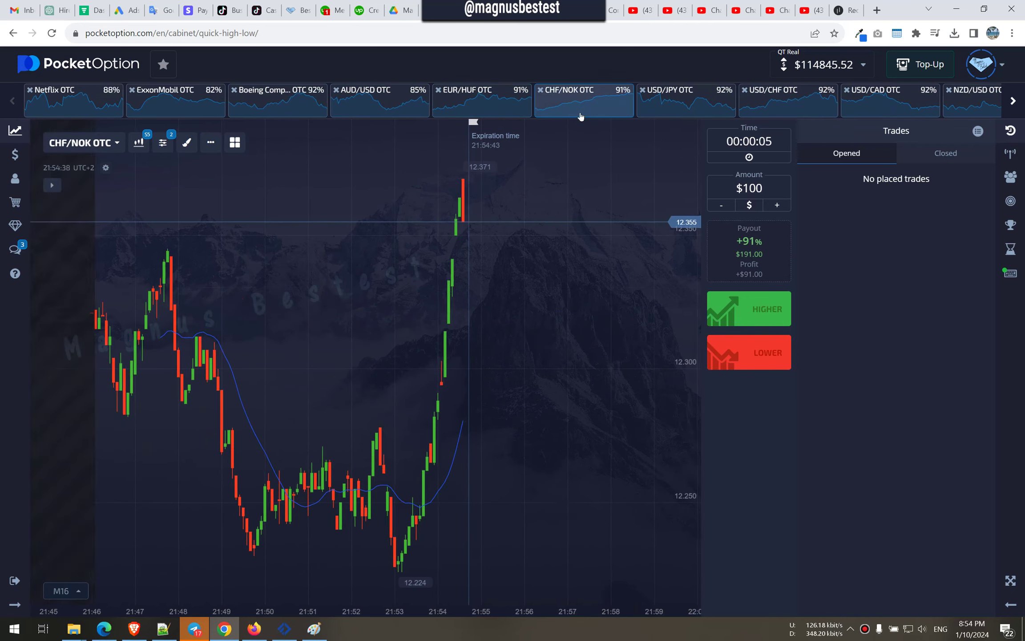
click(677, 104)
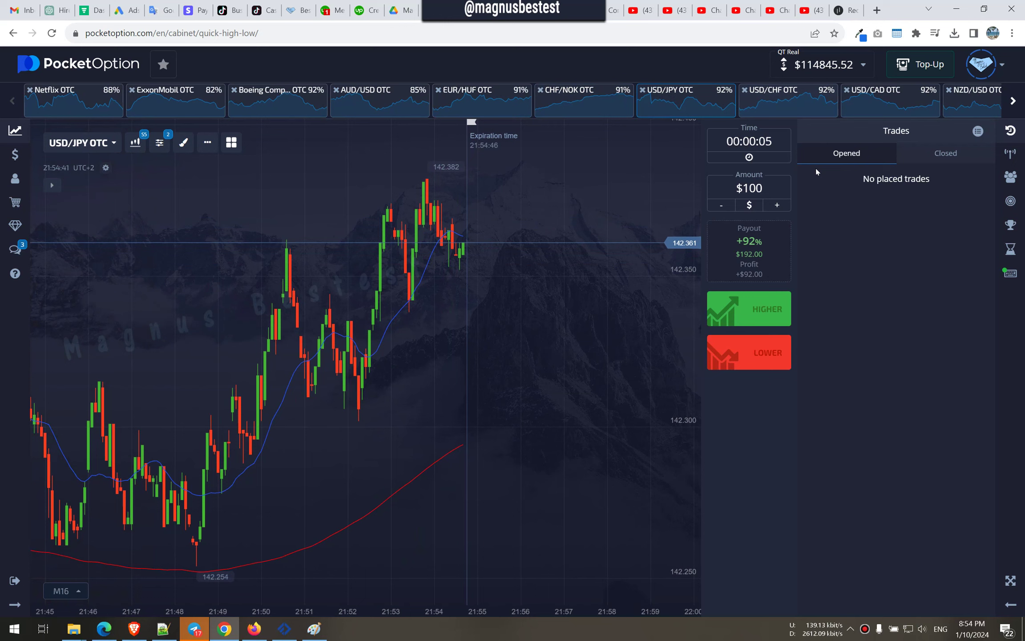
click(814, 102)
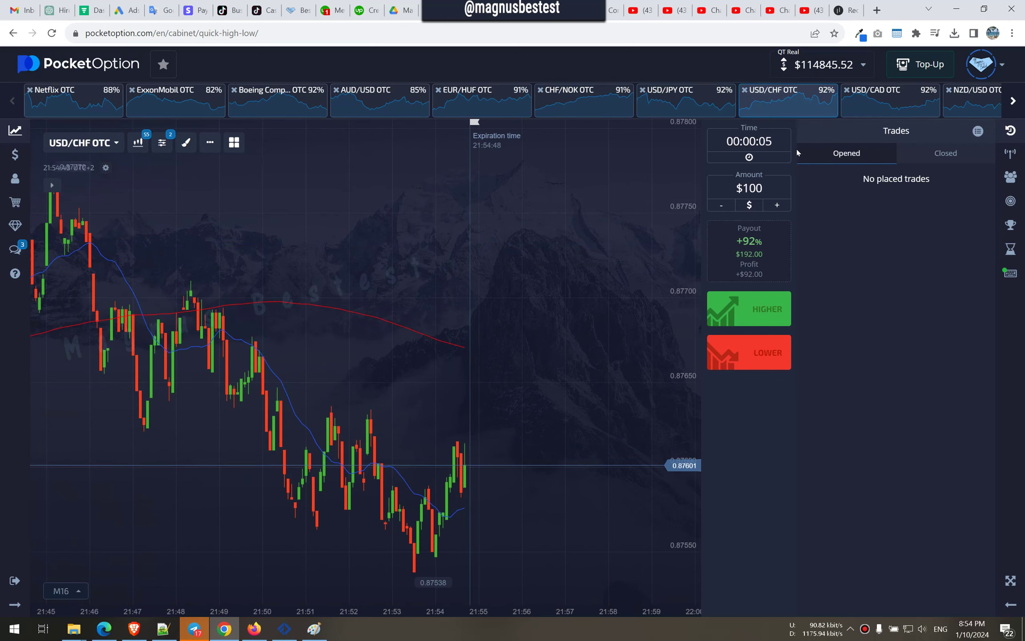
Step: Place a $100 higher trade on USD/CHF OTC, then a $200 higher trade on USD/CAD OTC
click(749, 309)
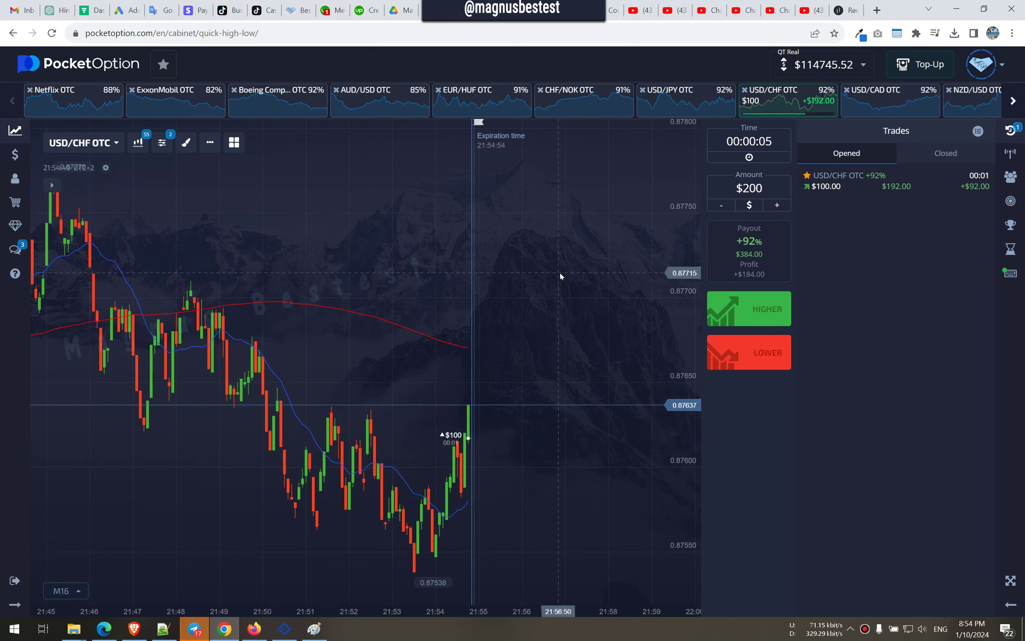
click(876, 104)
click(749, 309)
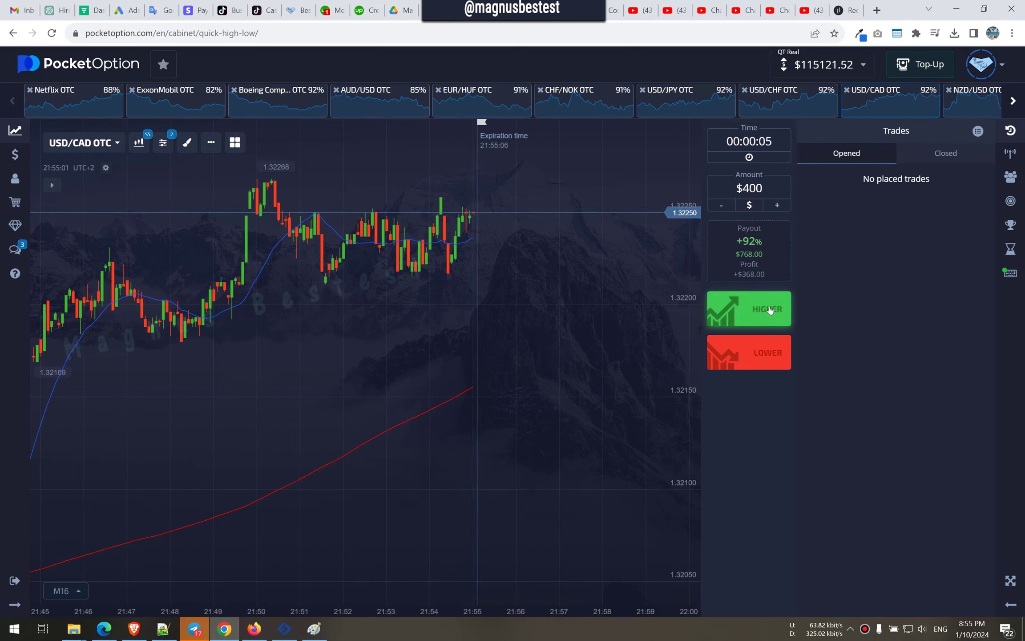
Step: Browse the NZD/USD, EUR/NZD, CAD/JPY, VISA, Microsoft and McDonald's charts, landing on Intel OTC
click(967, 111)
click(1013, 101)
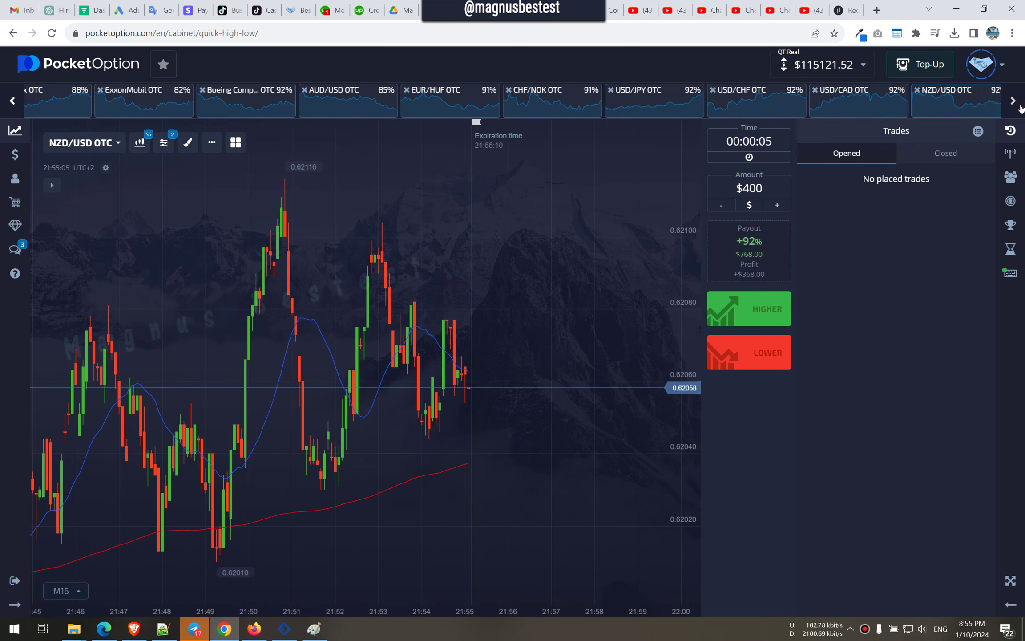
click(193, 100)
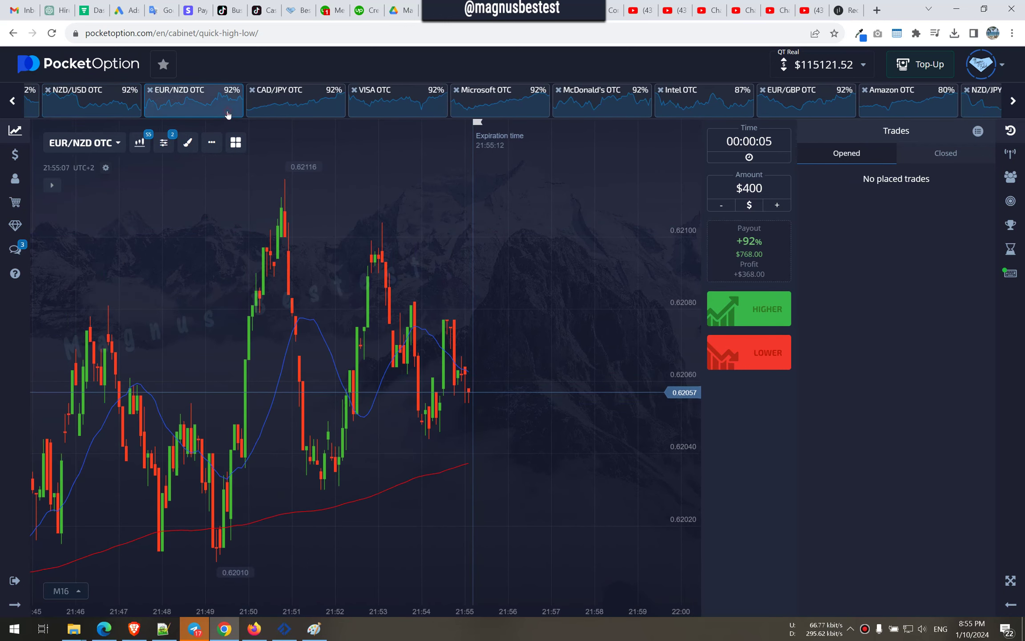
click(287, 114)
click(216, 105)
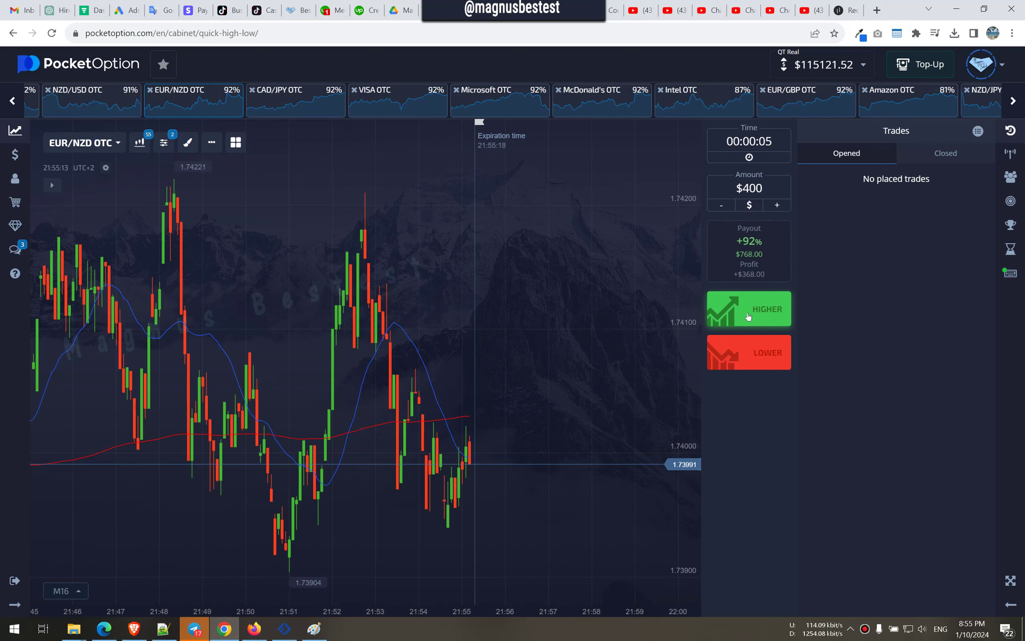
click(401, 100)
click(486, 105)
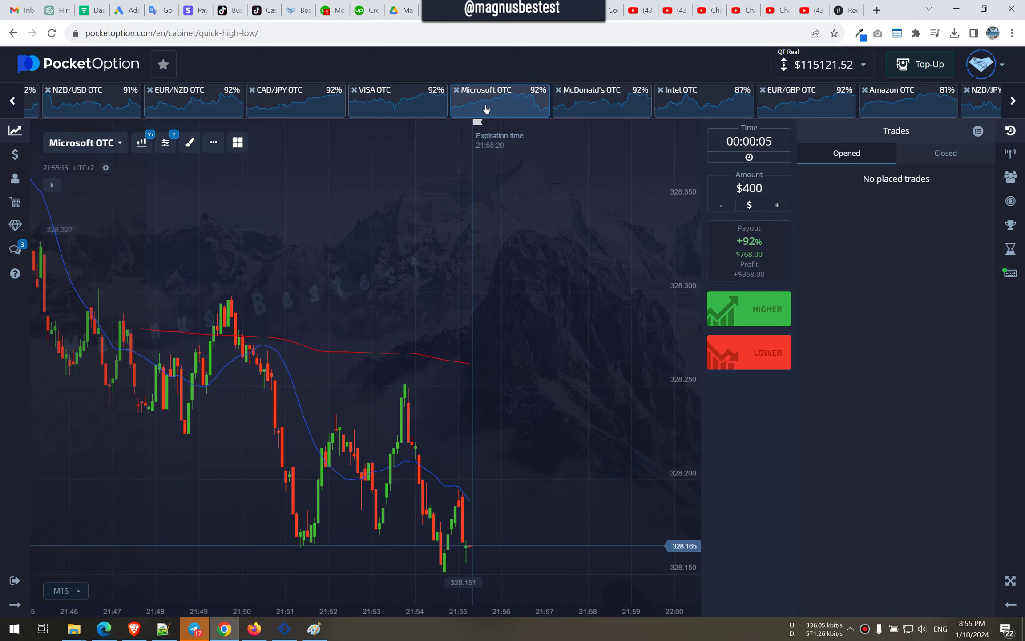
click(562, 105)
click(697, 103)
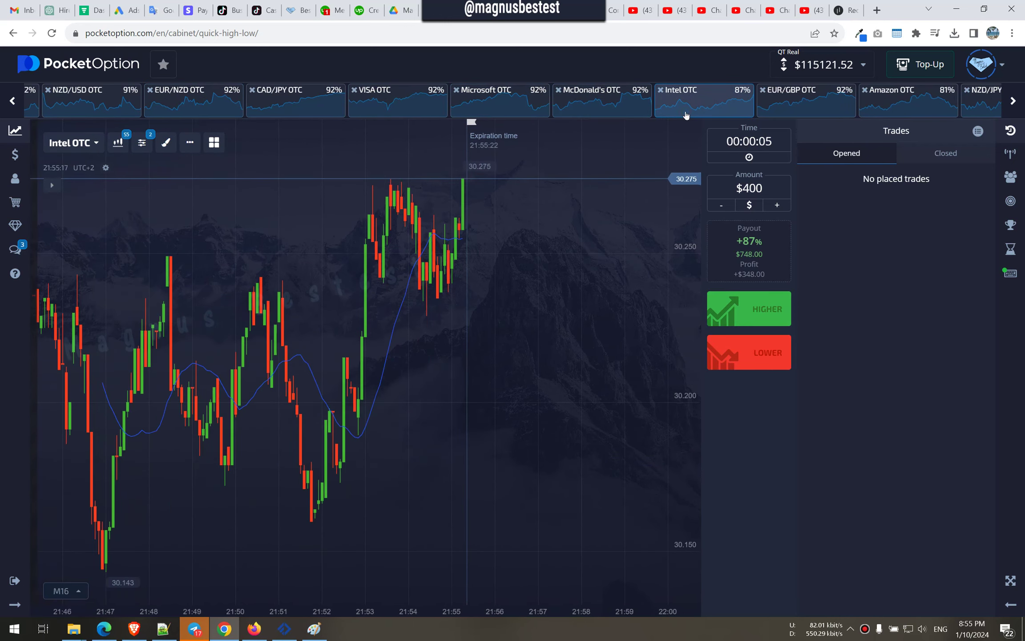
click(801, 103)
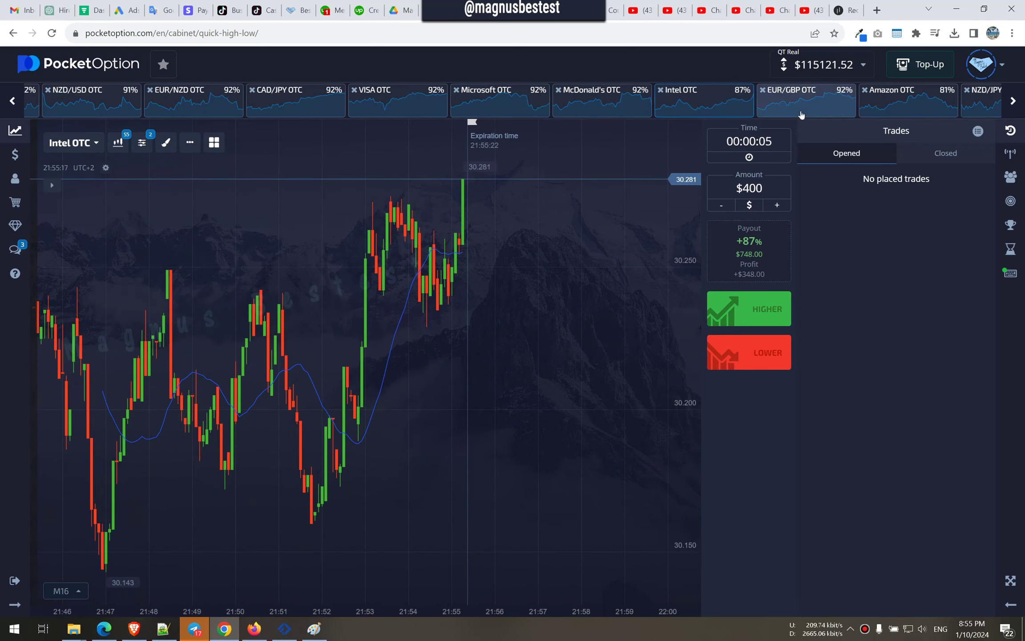
Step: Place $400 and then $800 higher trades on Intel OTC, then select the stake for $1000
click(749, 309)
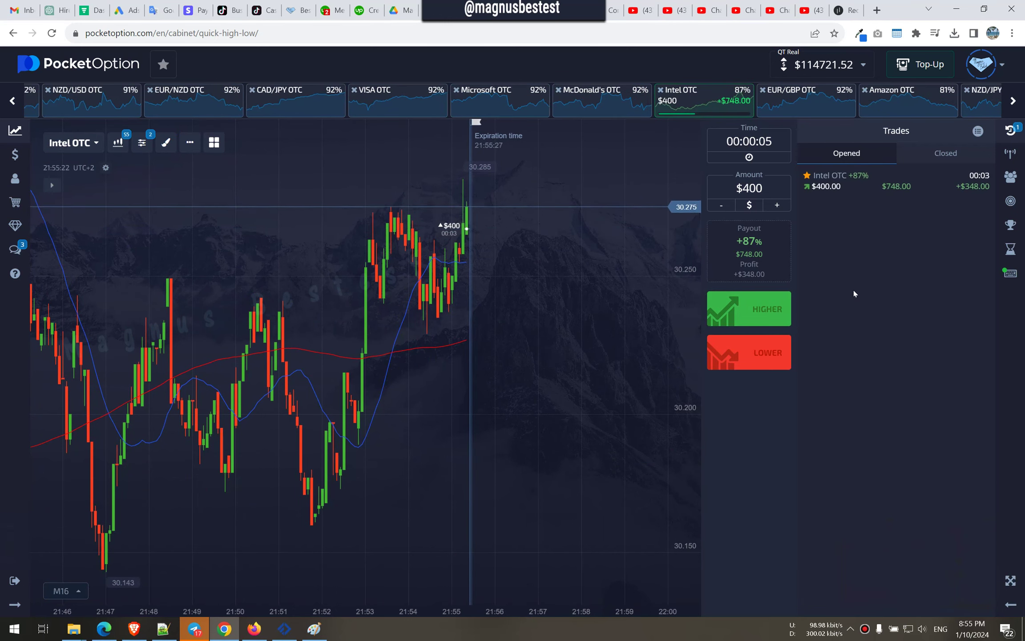
click(777, 206)
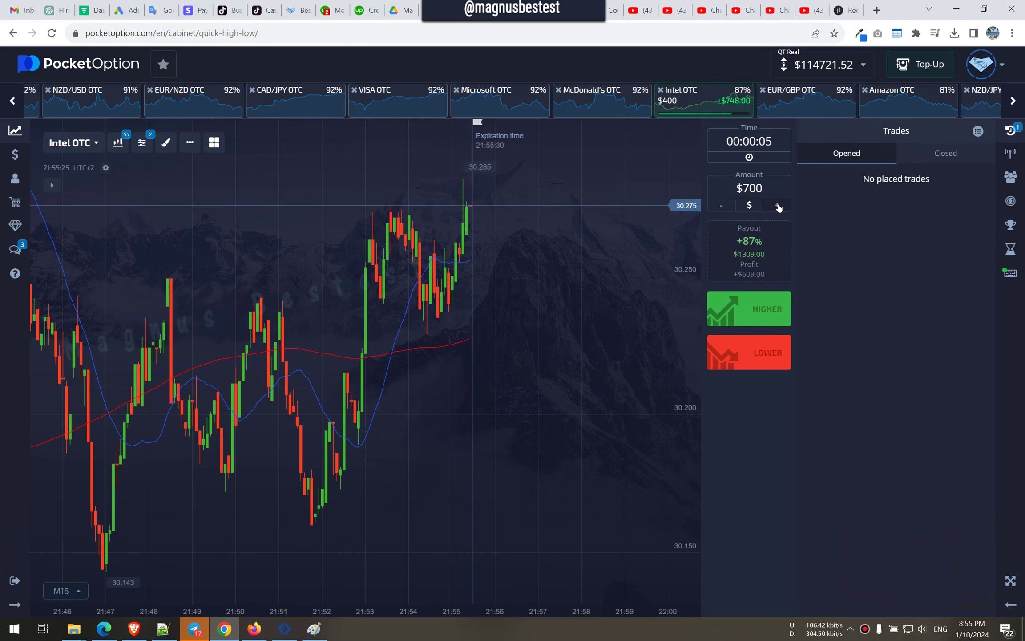
click(777, 206)
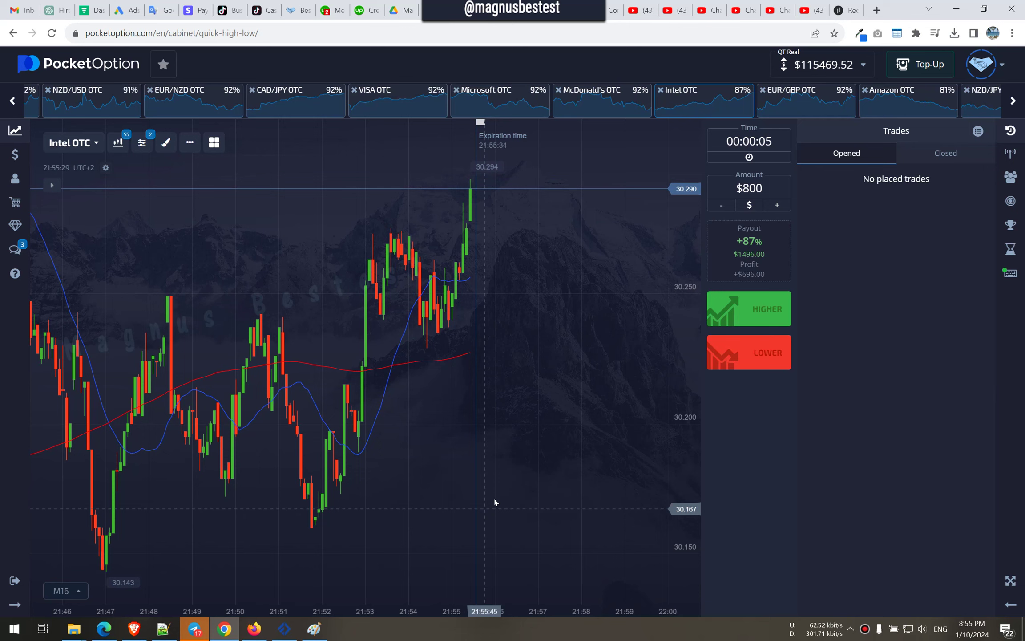
scroll(442, 417, down, 2)
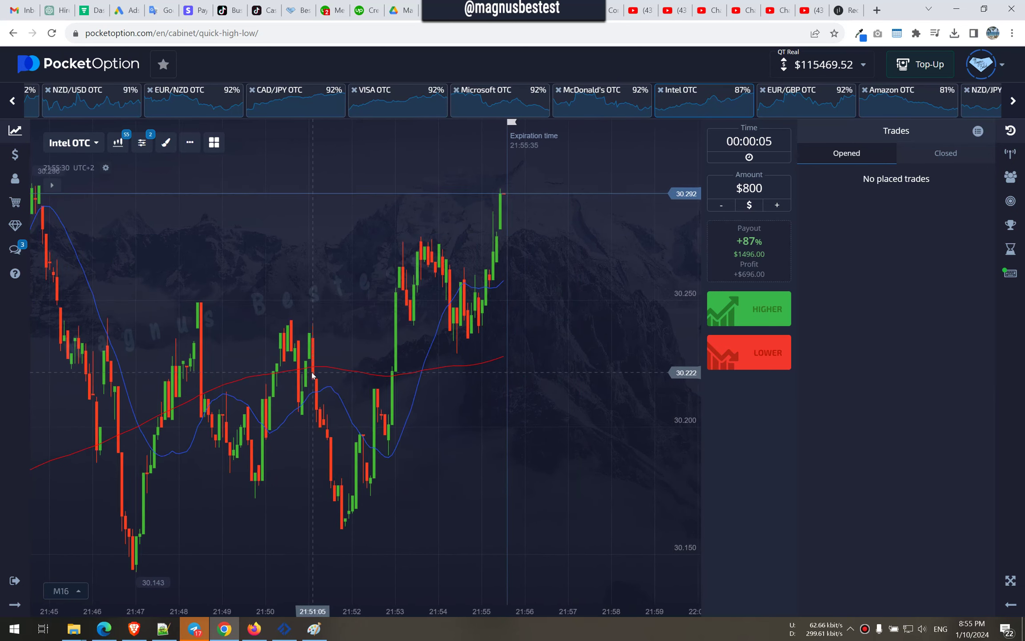
click(753, 315)
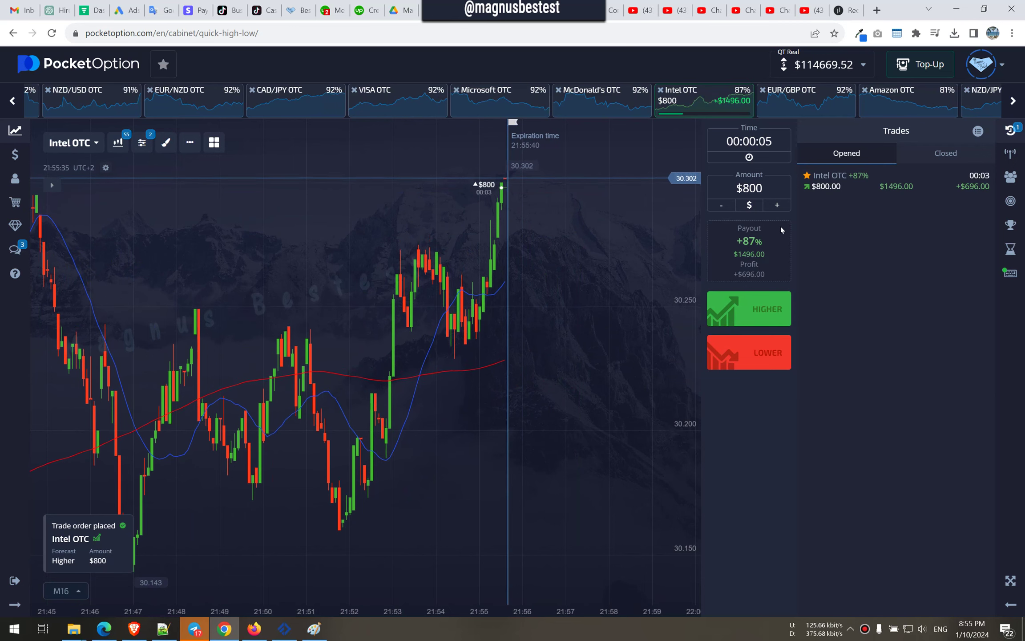
click(776, 183)
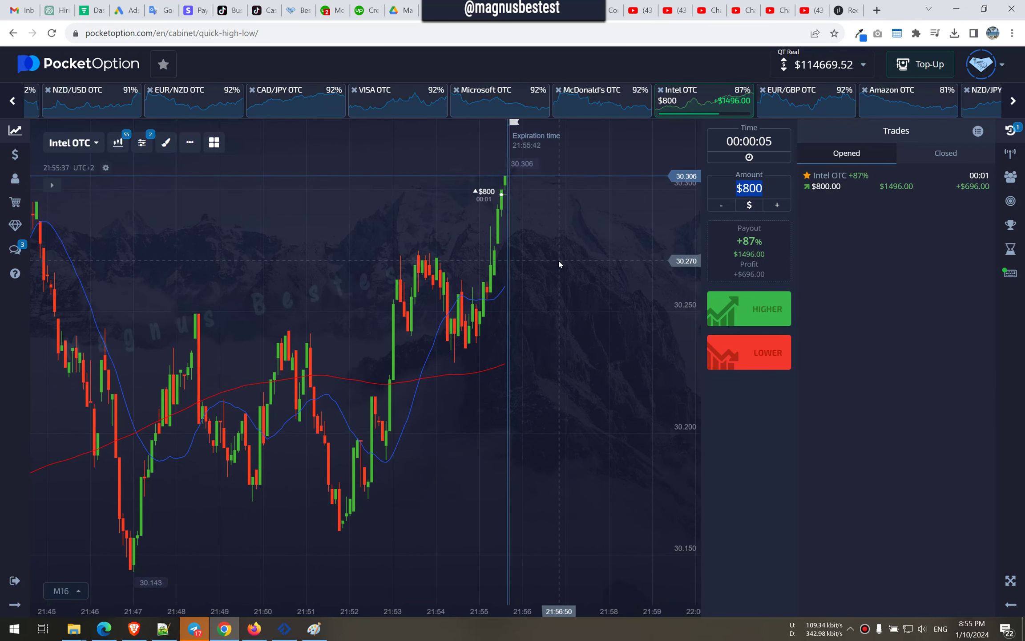
text(1000)
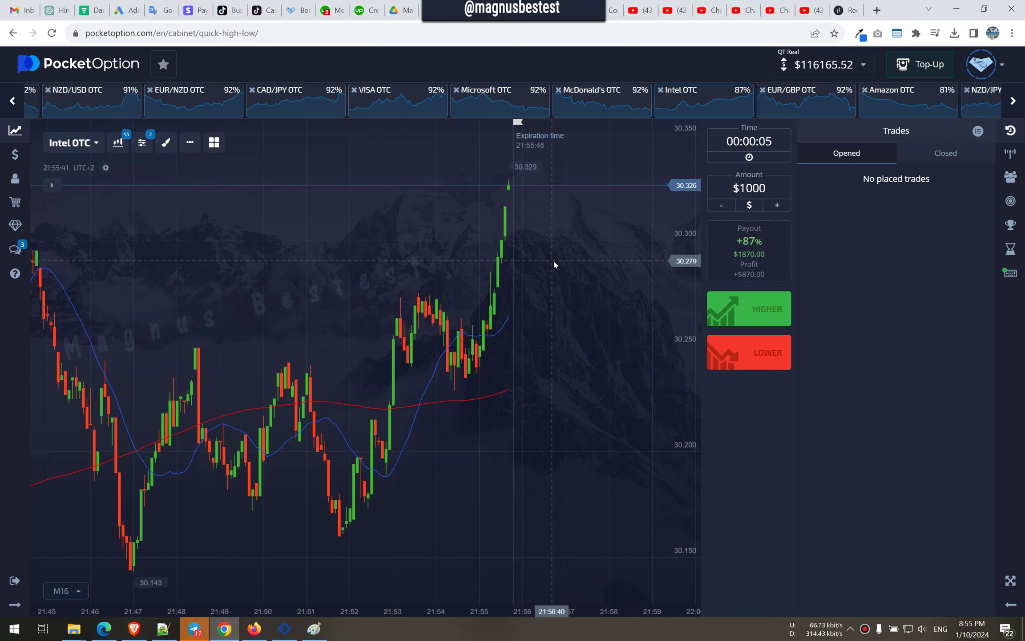
Step: Browse past EUR/GBP, Amazon, NZD/JPY, GBP/JPY and GBP/AUD, then place a $1000 lower trade on EUR/RUB OTC
click(801, 100)
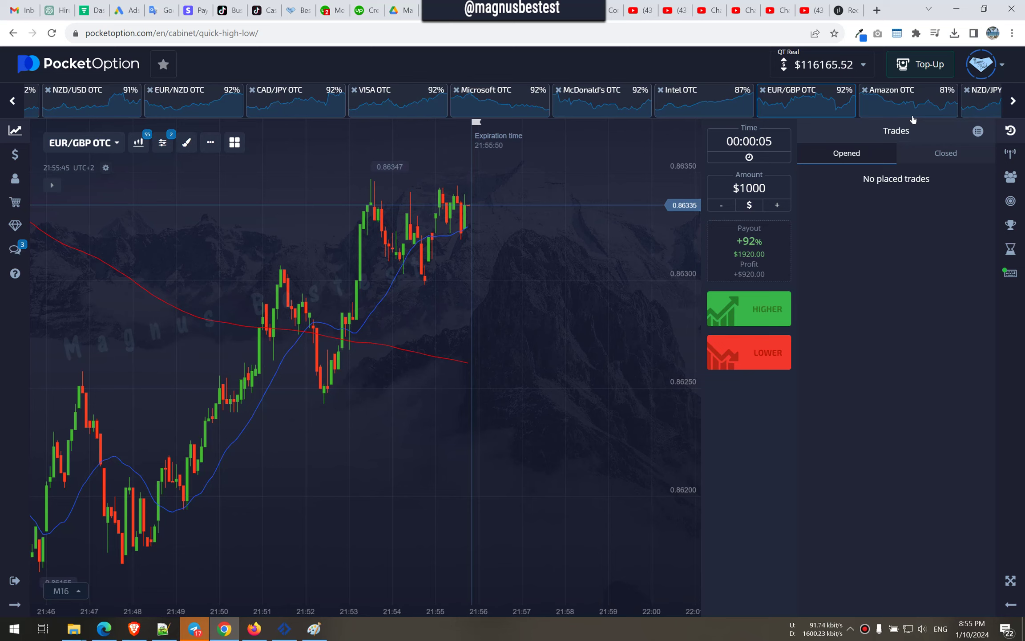
click(905, 100)
click(980, 101)
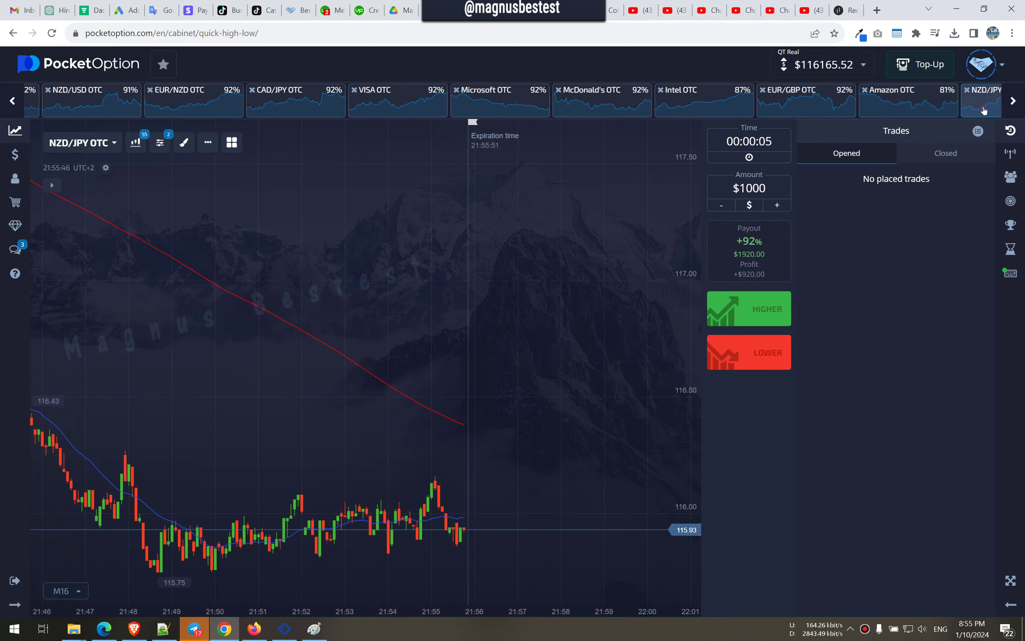
click(1013, 100)
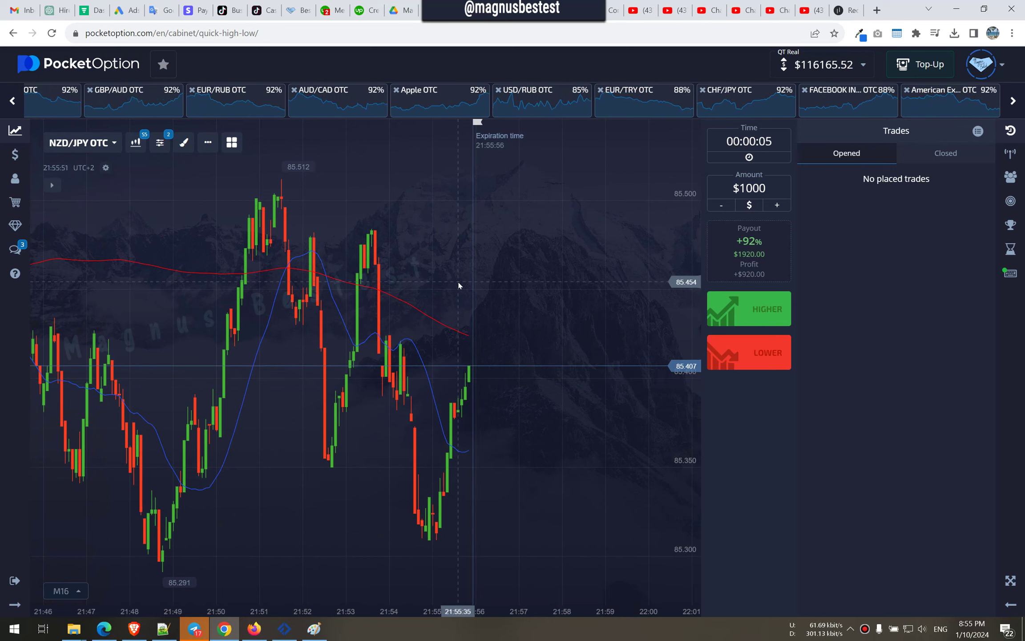
click(68, 112)
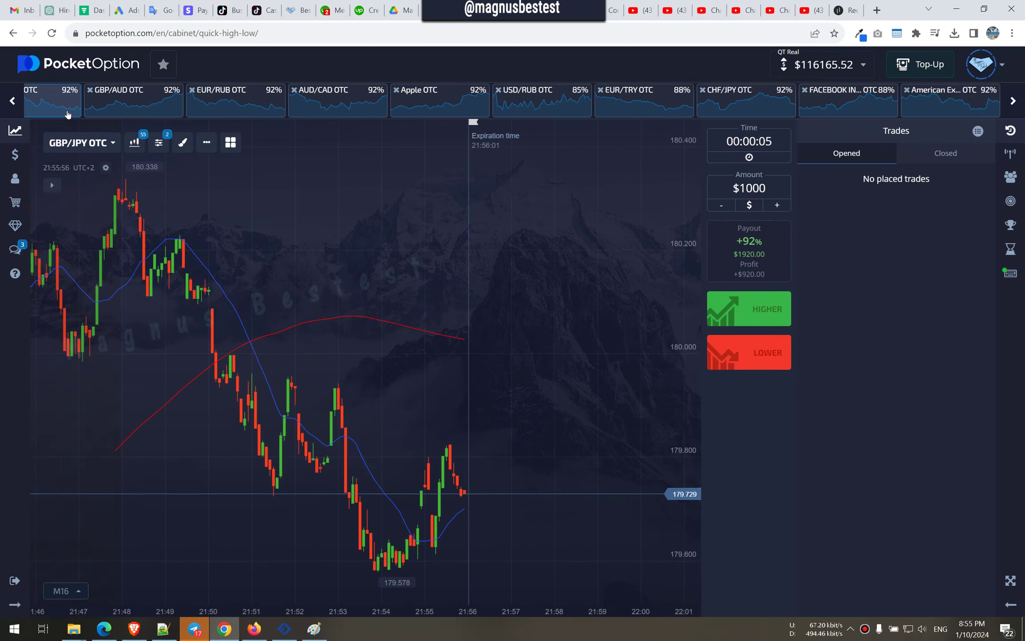
click(132, 104)
click(229, 104)
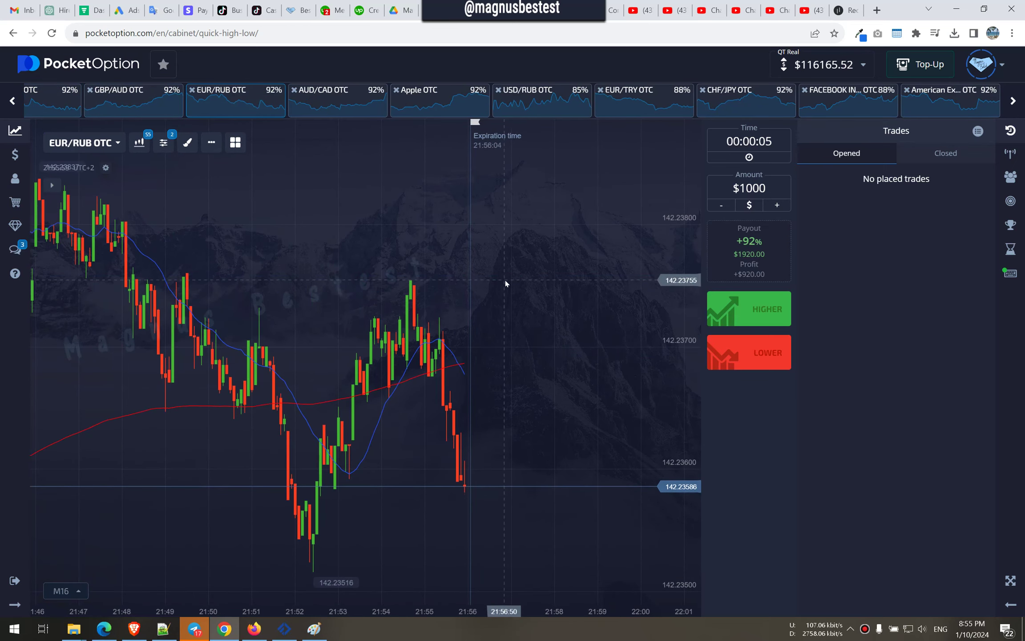
key(s)
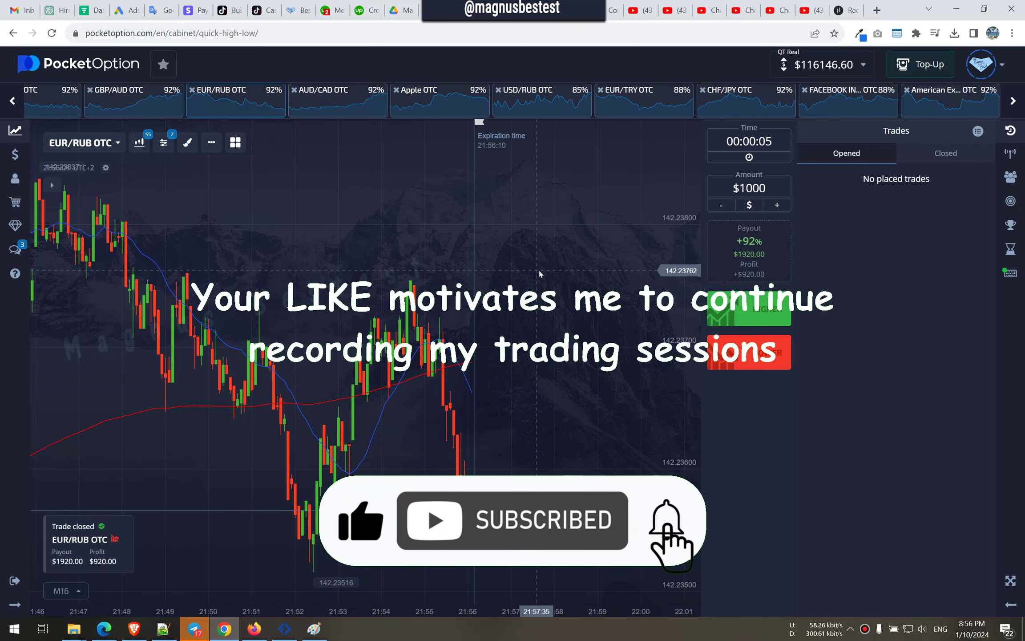
Step: Review the closed trades, then browse the AUD/CAD, Apple and USD/RUB charts
click(953, 159)
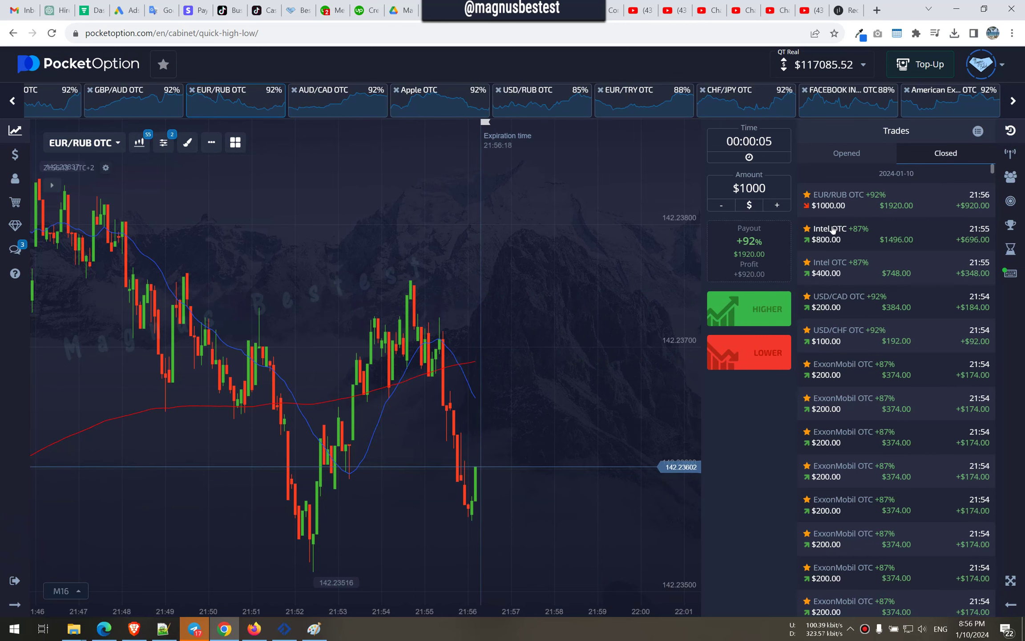
click(843, 157)
click(366, 104)
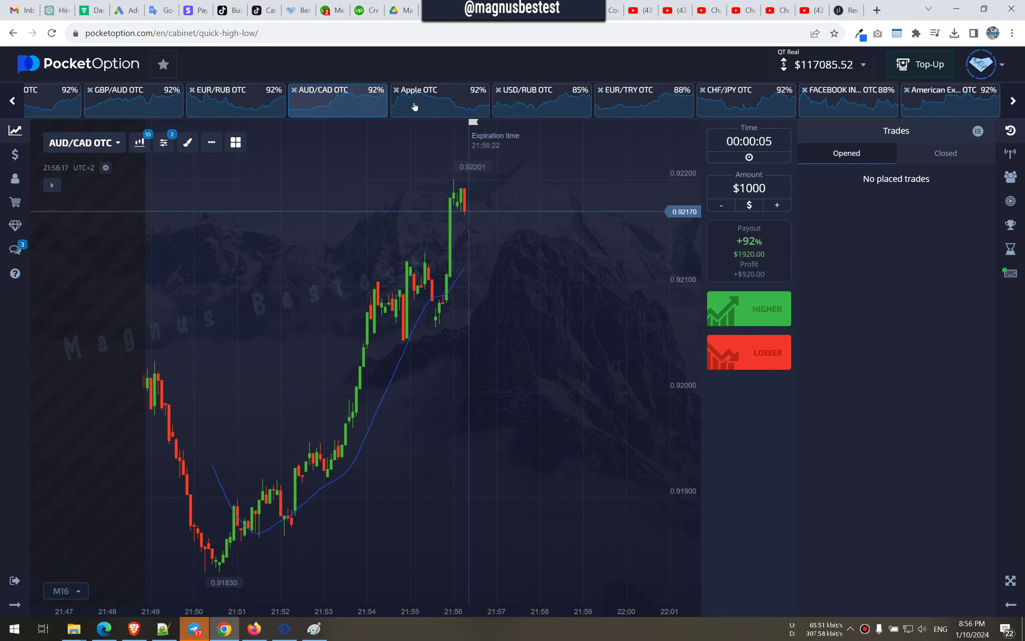
click(431, 104)
click(522, 109)
click(439, 100)
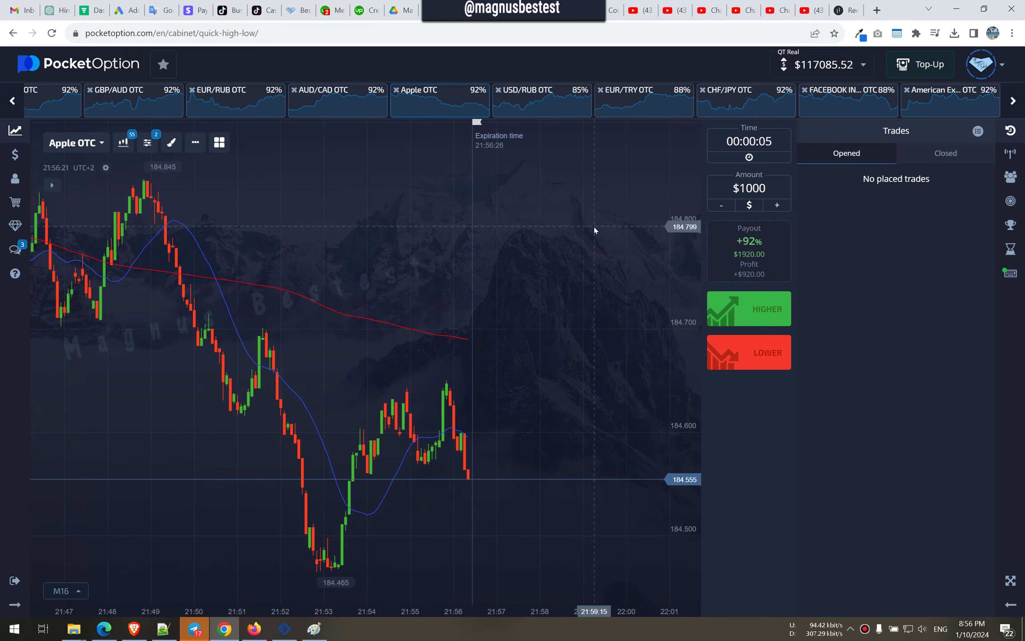
click(529, 101)
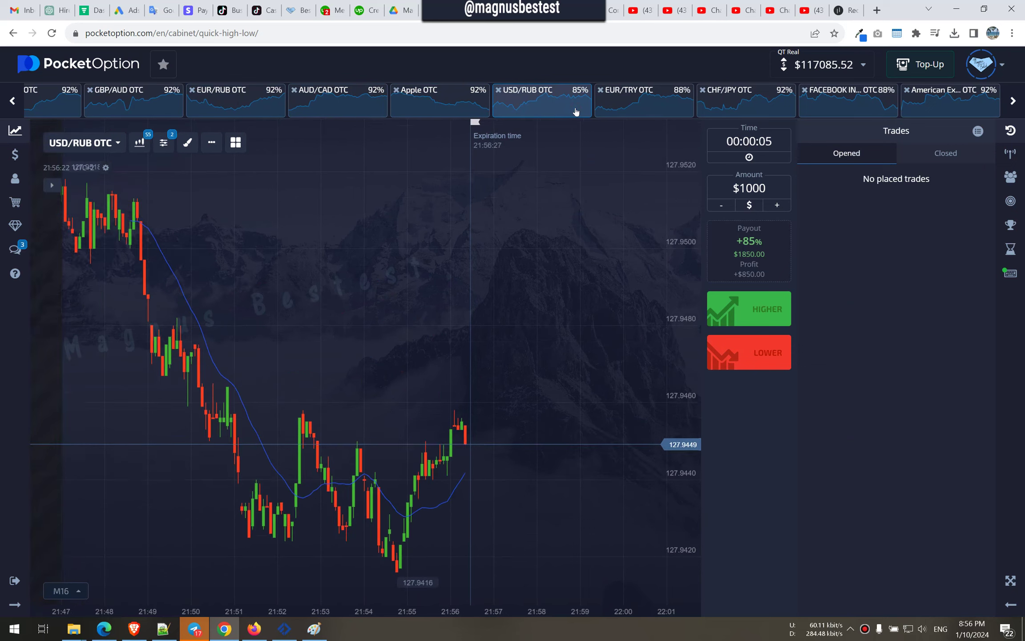
Step: Browse EUR/TRY, CHF/JPY, Facebook, American Express, EUR/USD and CAD/CHF through to AUD/CHF
click(638, 104)
click(744, 105)
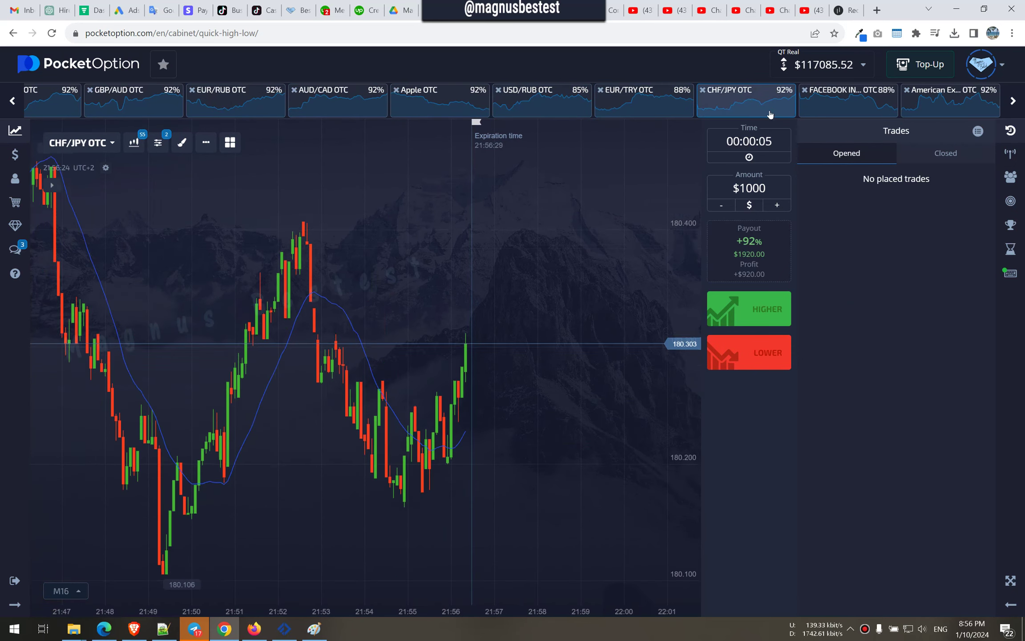
click(841, 104)
click(946, 105)
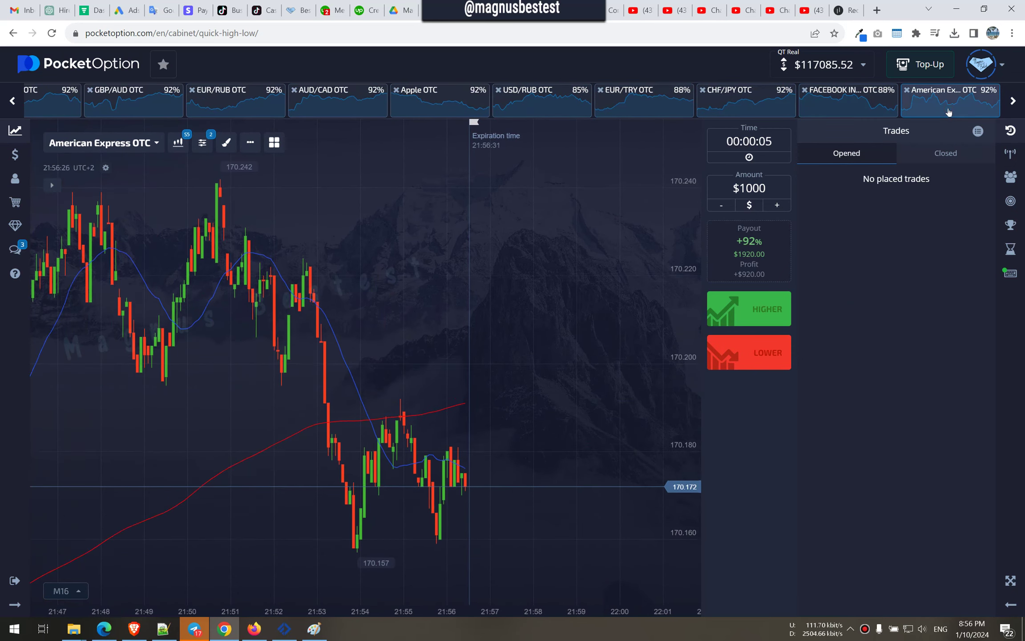
click(1014, 100)
click(726, 104)
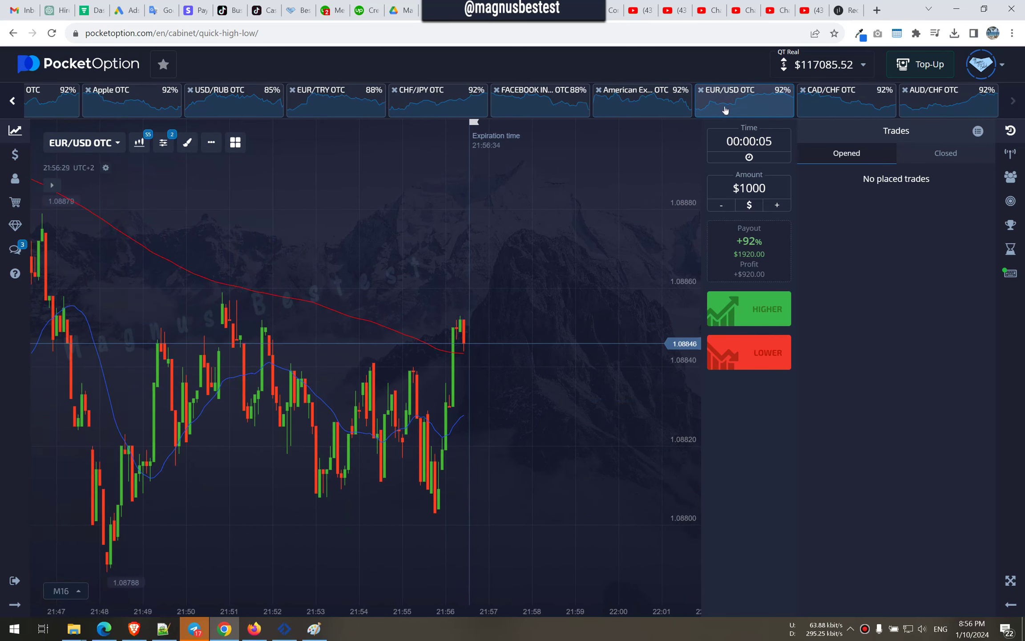
click(833, 100)
click(945, 100)
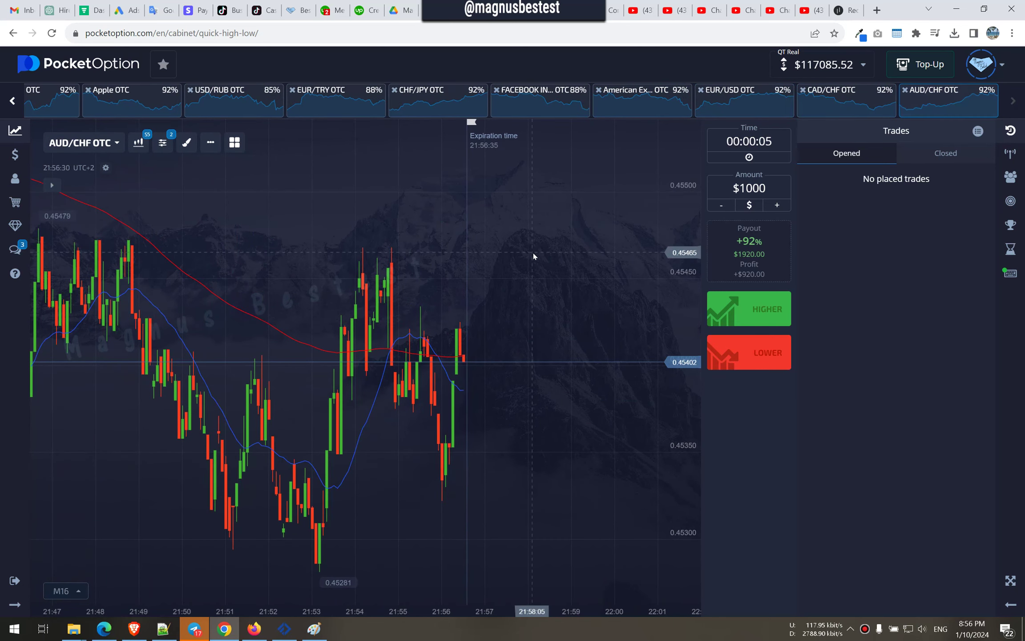
Step: Return to the start of the asset strip and view the Netflix, ExxonMobil and Boeing charts
click(13, 101)
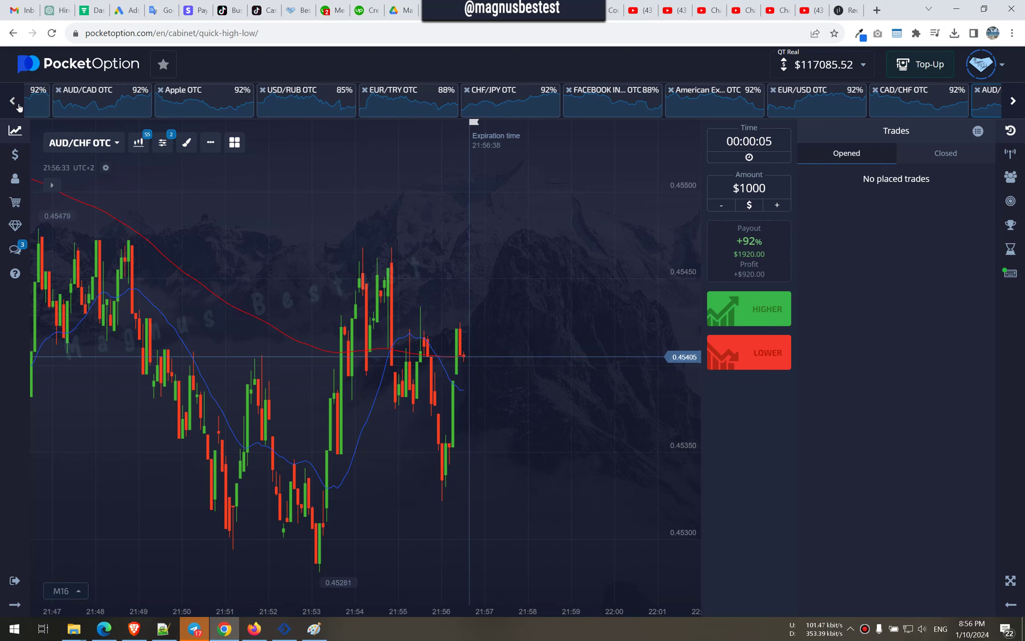
click(12, 102)
click(13, 102)
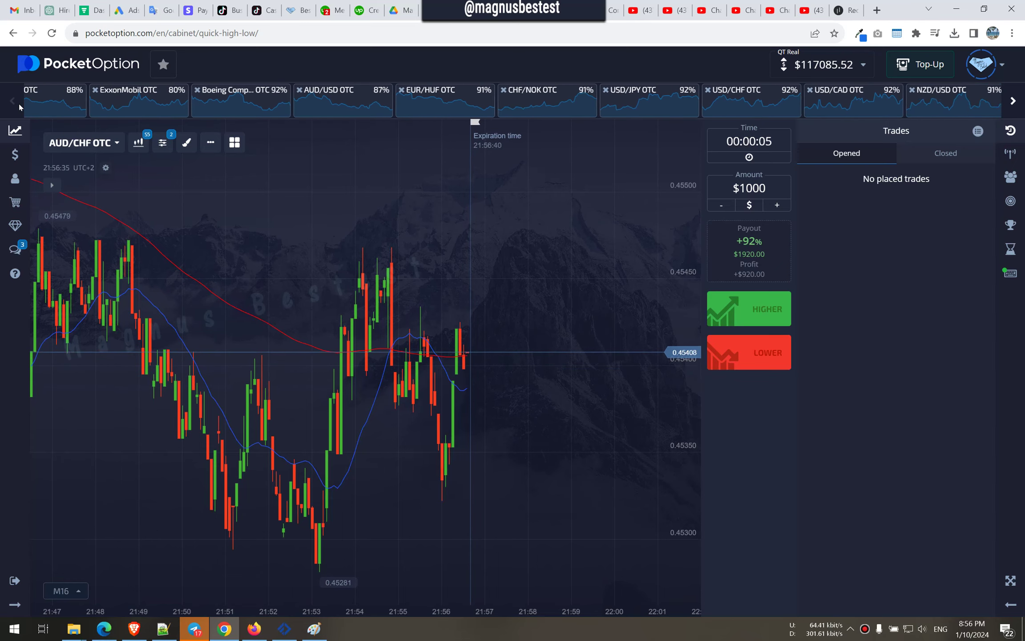
click(72, 101)
click(161, 100)
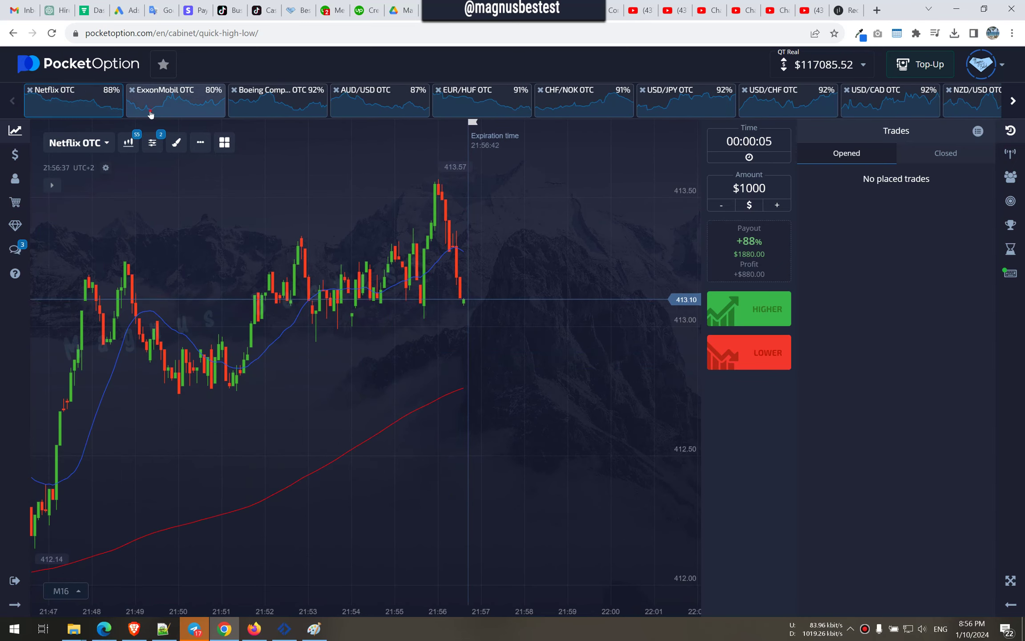
click(73, 101)
click(252, 104)
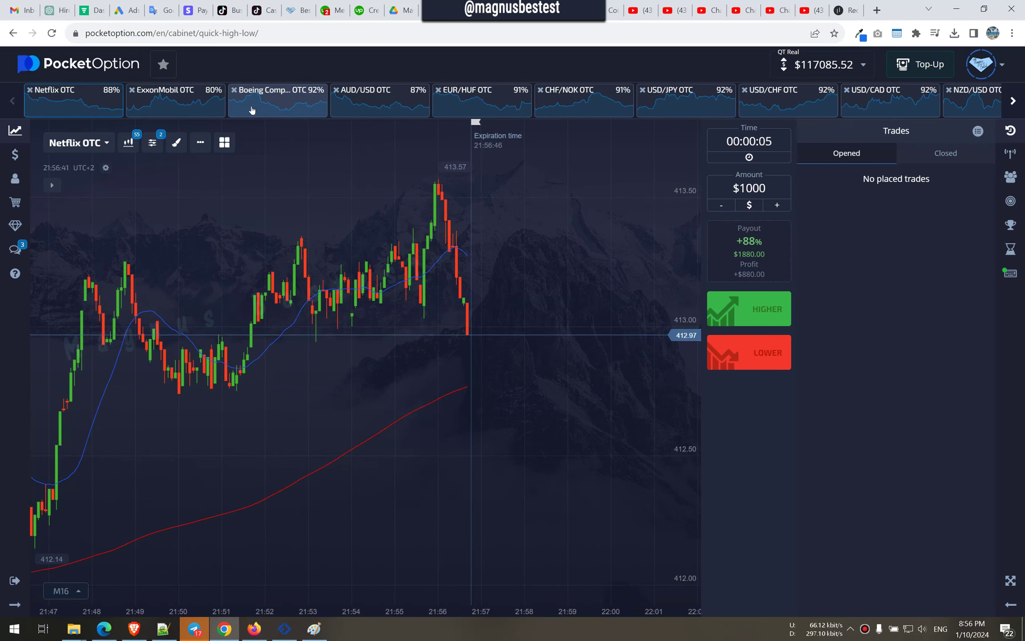
Step: Browse the AUD/USD, EUR/HUF, CHF/NOK, USD/CHF and USD/JPY charts
click(366, 104)
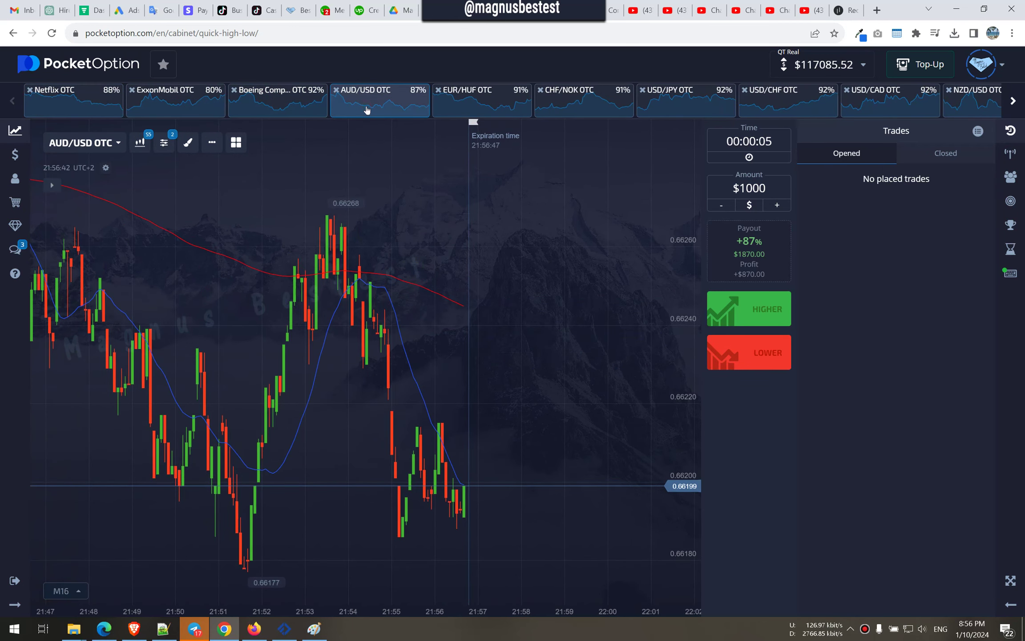
click(470, 105)
click(569, 104)
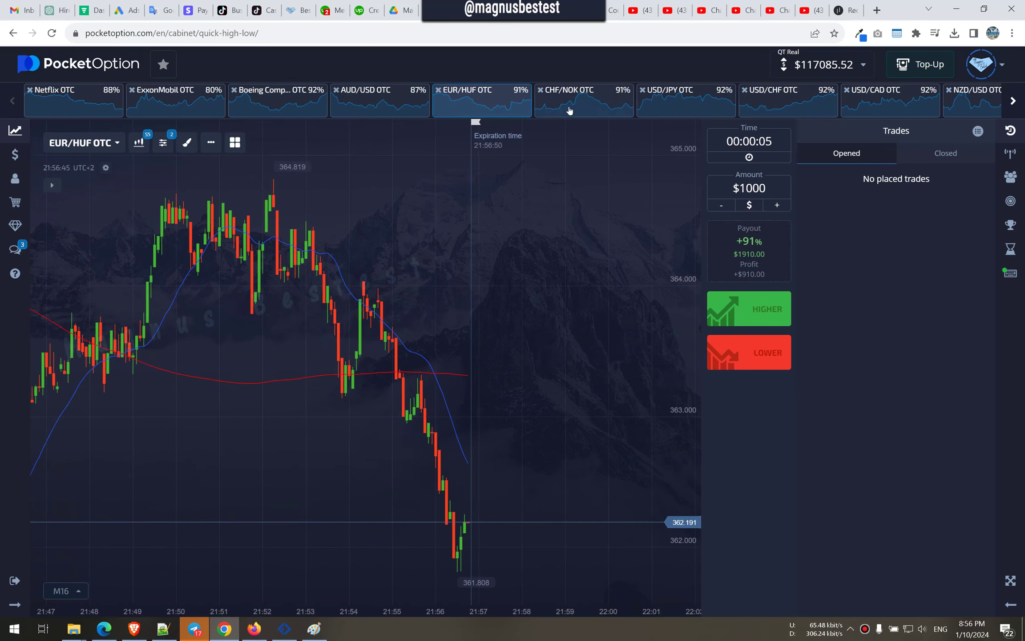
click(664, 105)
click(770, 104)
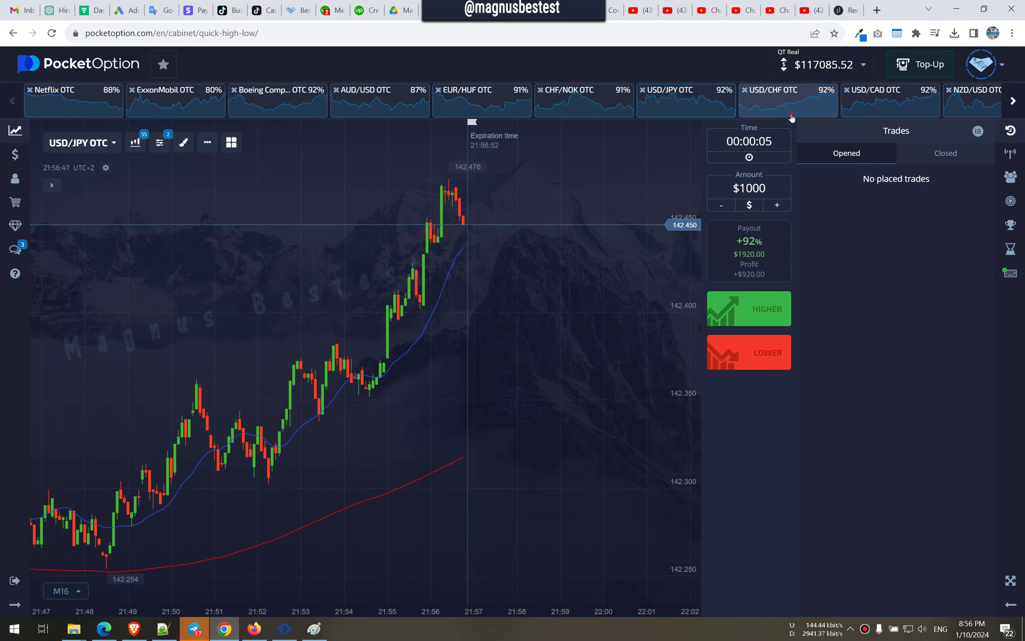
click(689, 104)
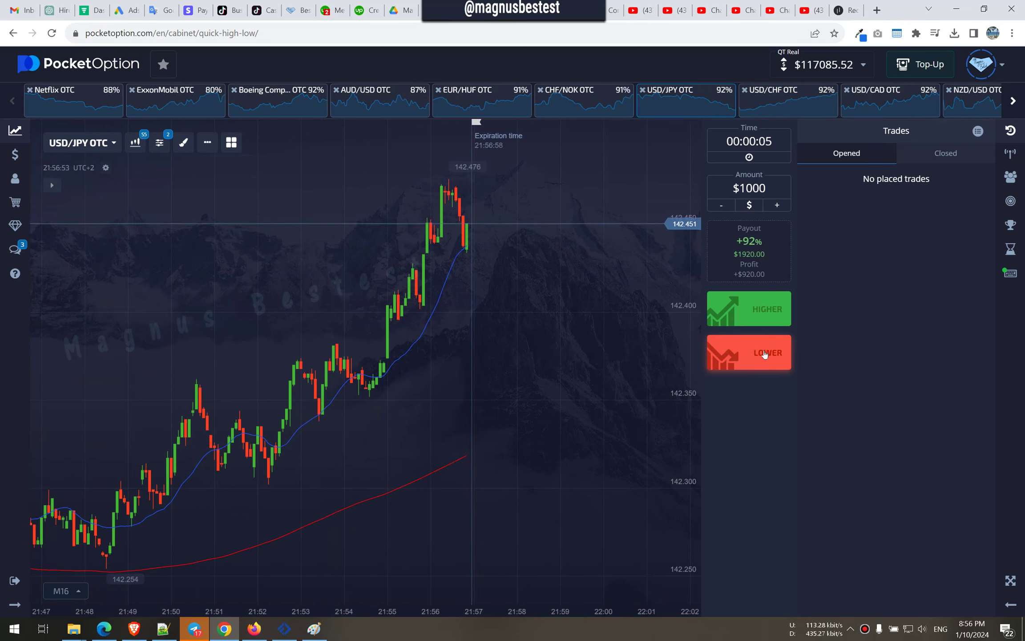
Step: Browse the USD/CAD, NZD/USD, EUR/NZD, VISA, Microsoft, McDonald's and Intel charts
click(878, 100)
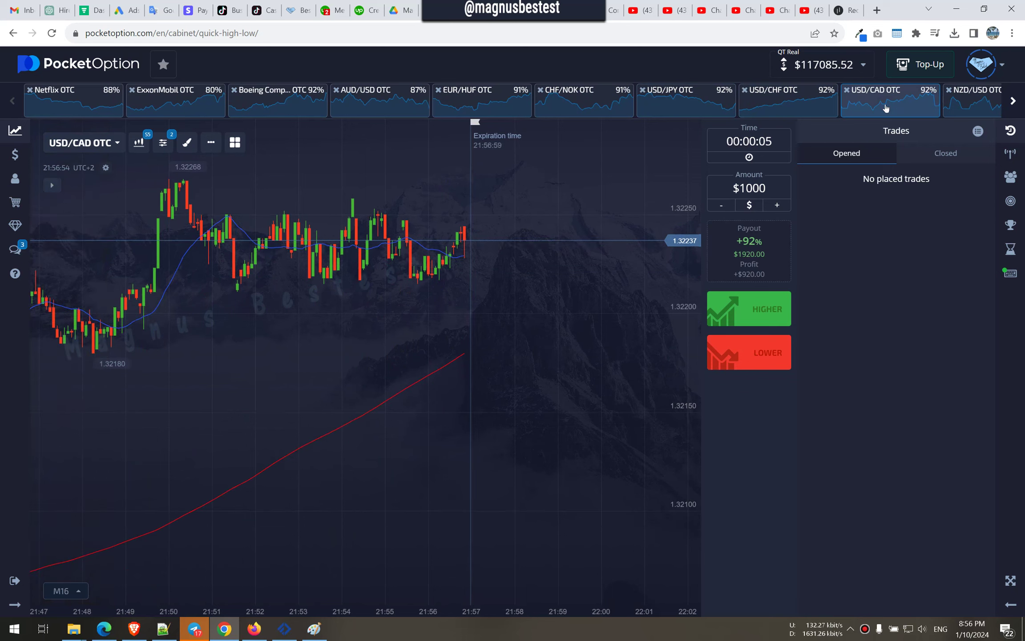
click(956, 109)
click(1013, 100)
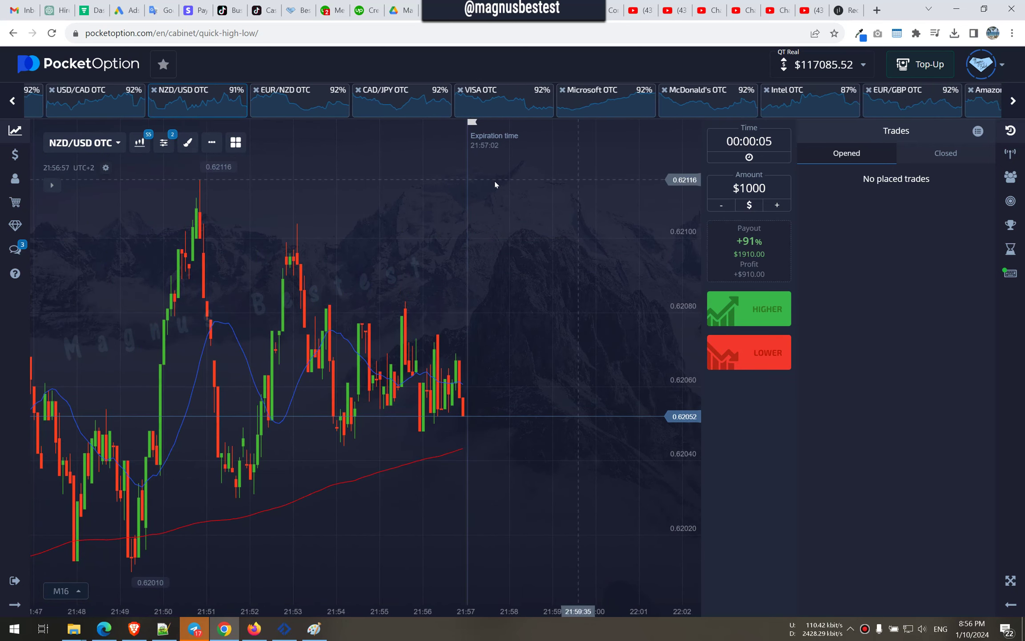
click(195, 100)
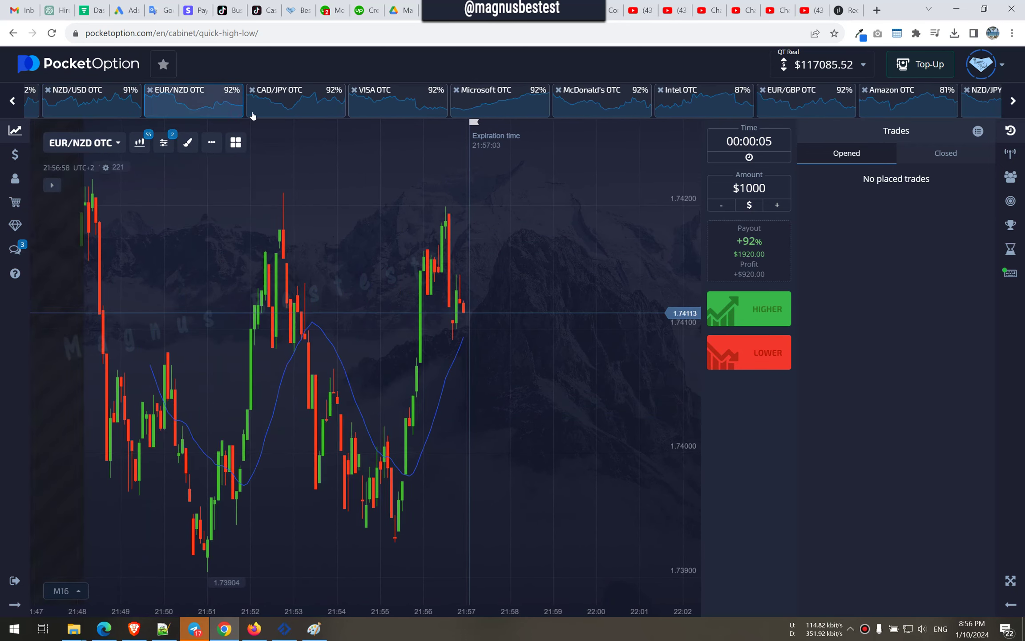
click(383, 100)
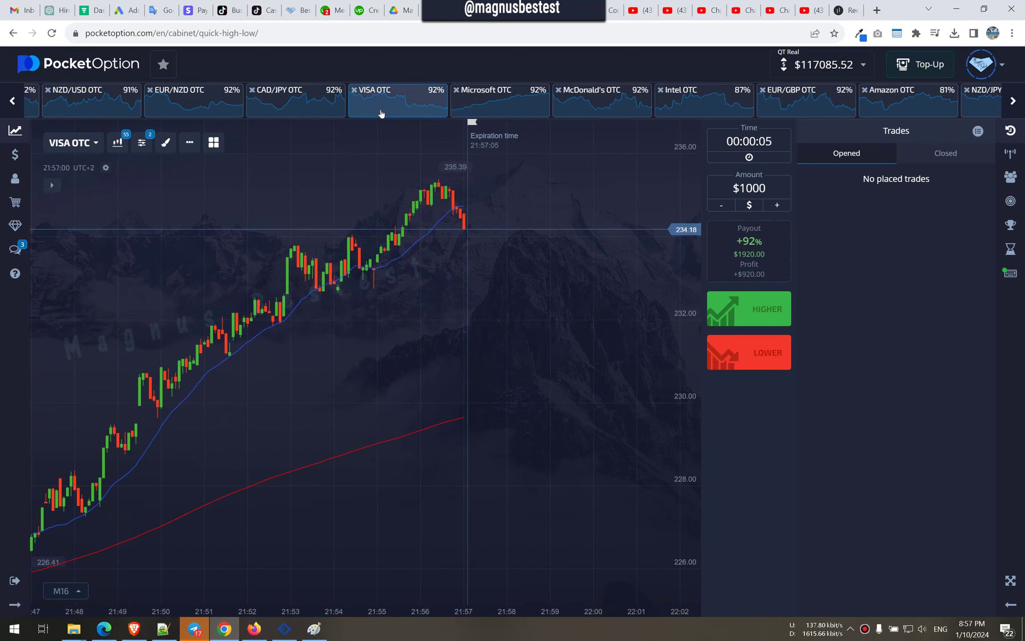
click(501, 104)
click(605, 102)
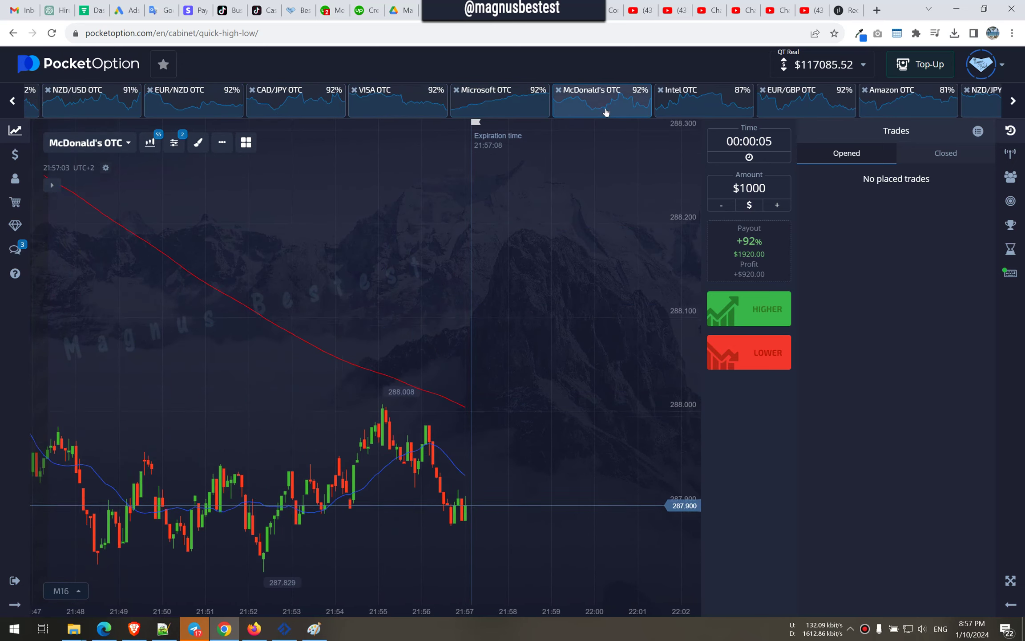
click(803, 103)
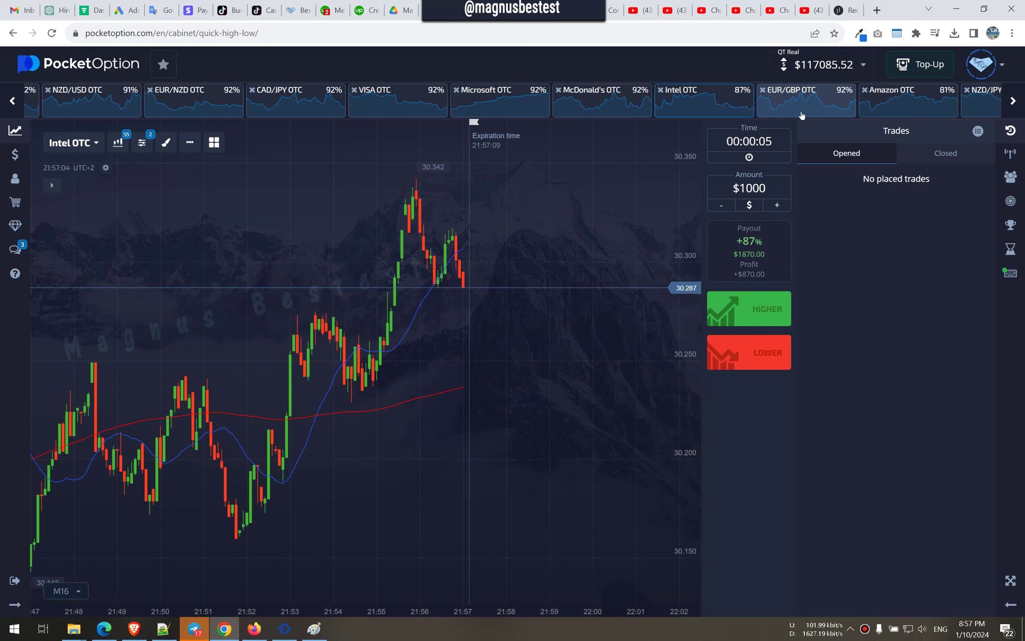
Step: Browse the Amazon, NZD/JPY, GBP/JPY, GBP/AUD, EUR/RUB, AUD/CAD, Apple and USD/RUB charts
click(908, 102)
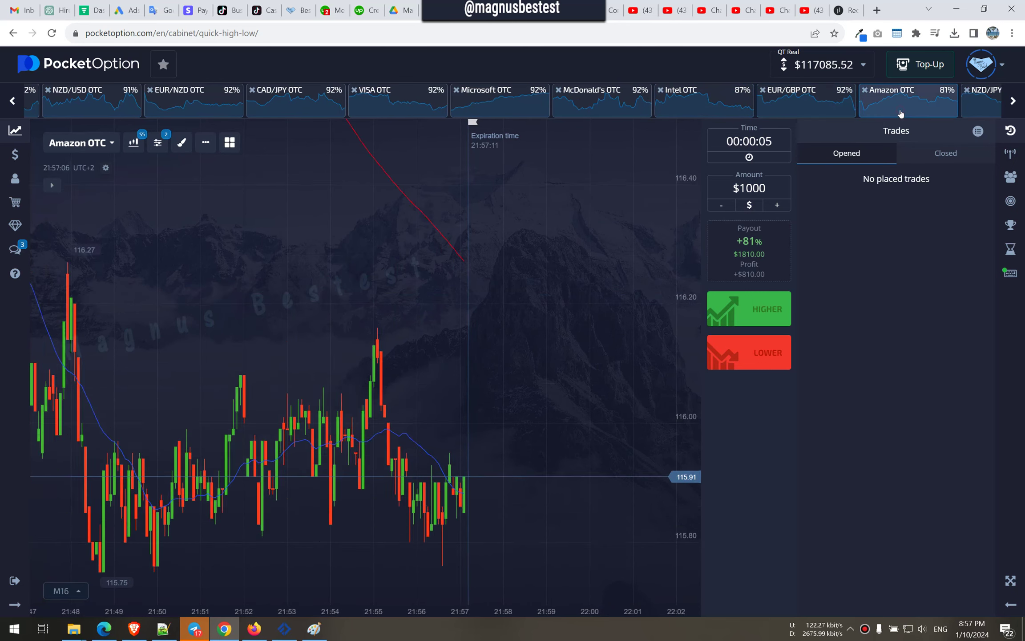
click(978, 103)
scroll(979, 103, down, 5)
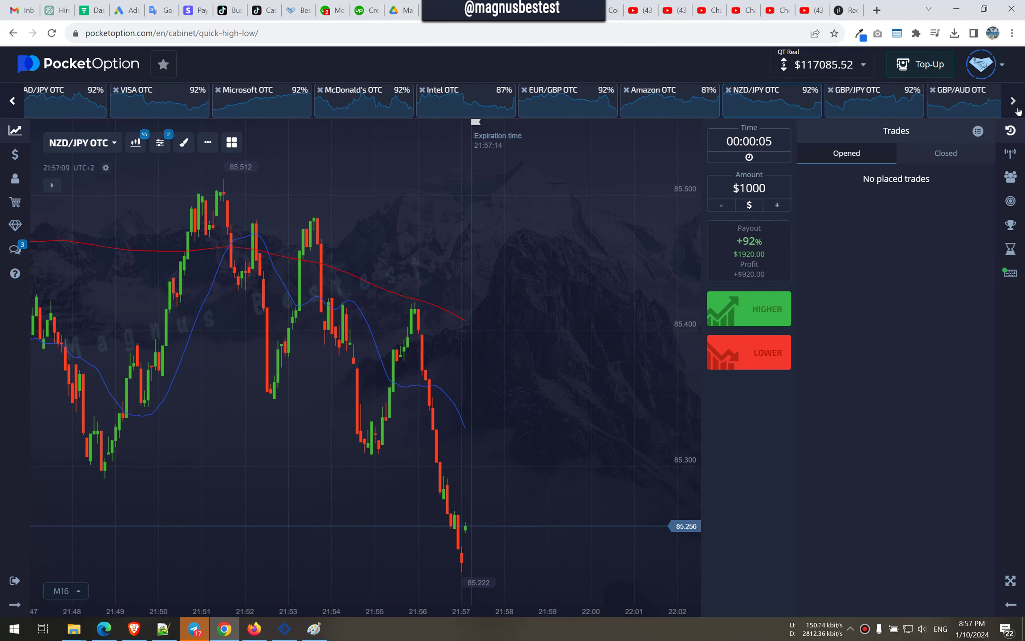
click(419, 104)
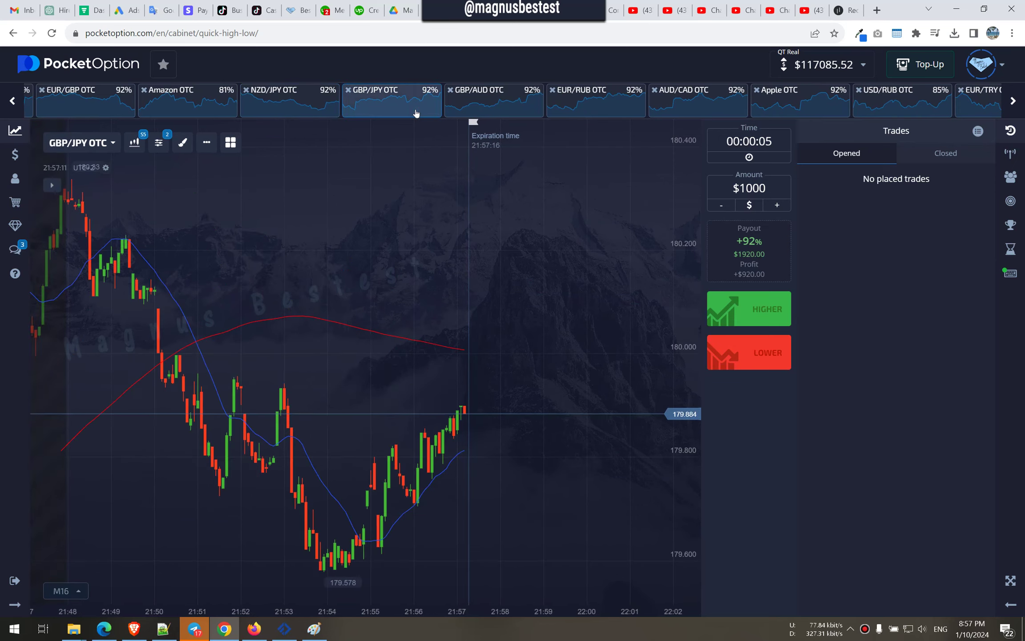
click(504, 104)
click(596, 102)
click(699, 103)
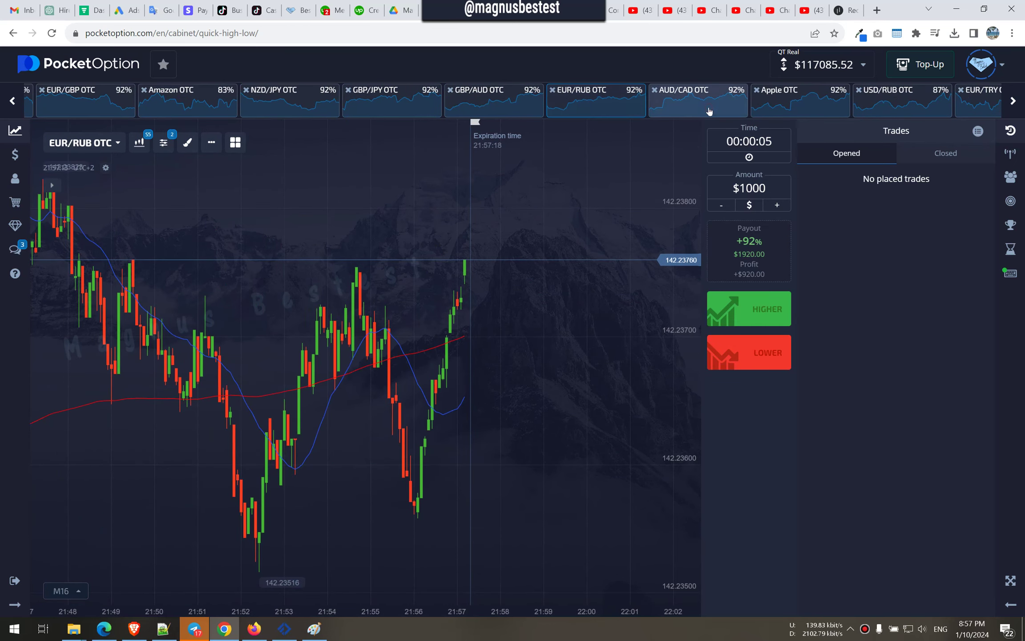
click(799, 103)
click(903, 103)
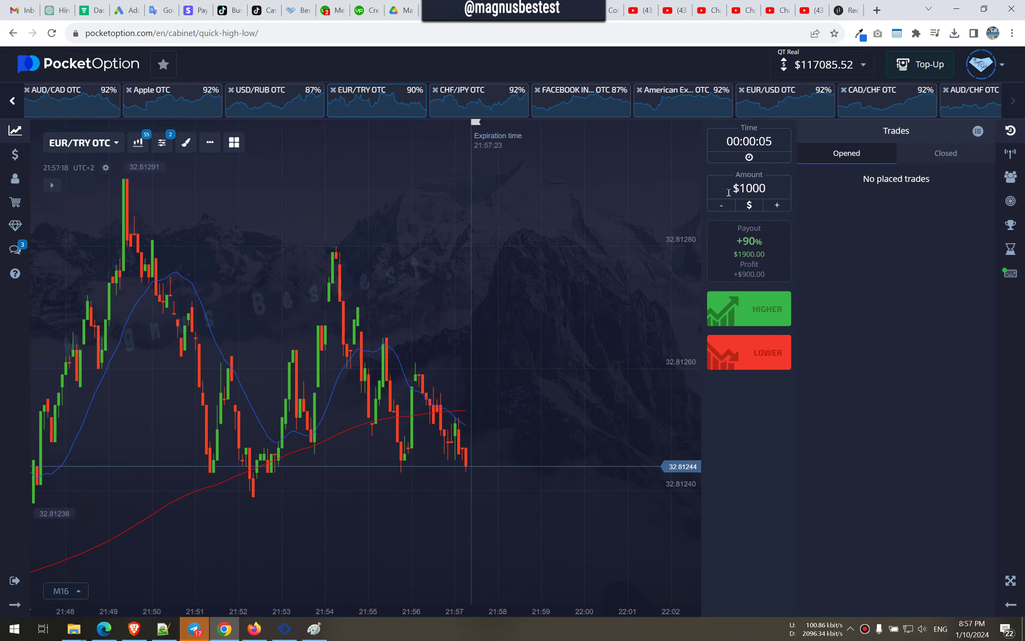
Step: Cycle through CHF/JPY, Facebook, American Express, EUR/USD and CAD/CHF, ending on AUD/CHF OTC
click(439, 103)
click(543, 105)
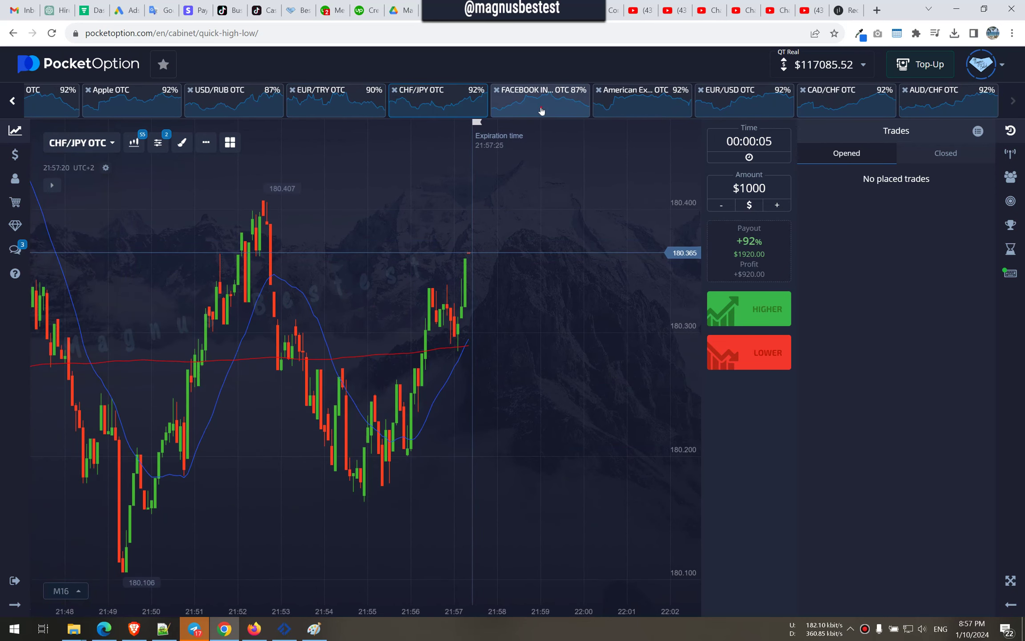
click(642, 102)
click(743, 103)
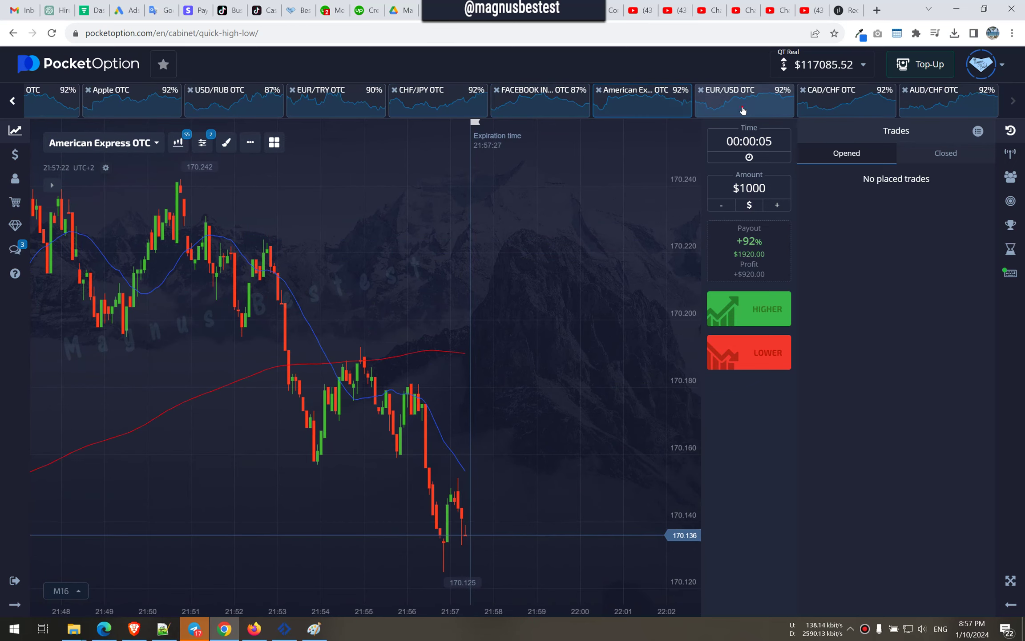
click(837, 101)
click(942, 101)
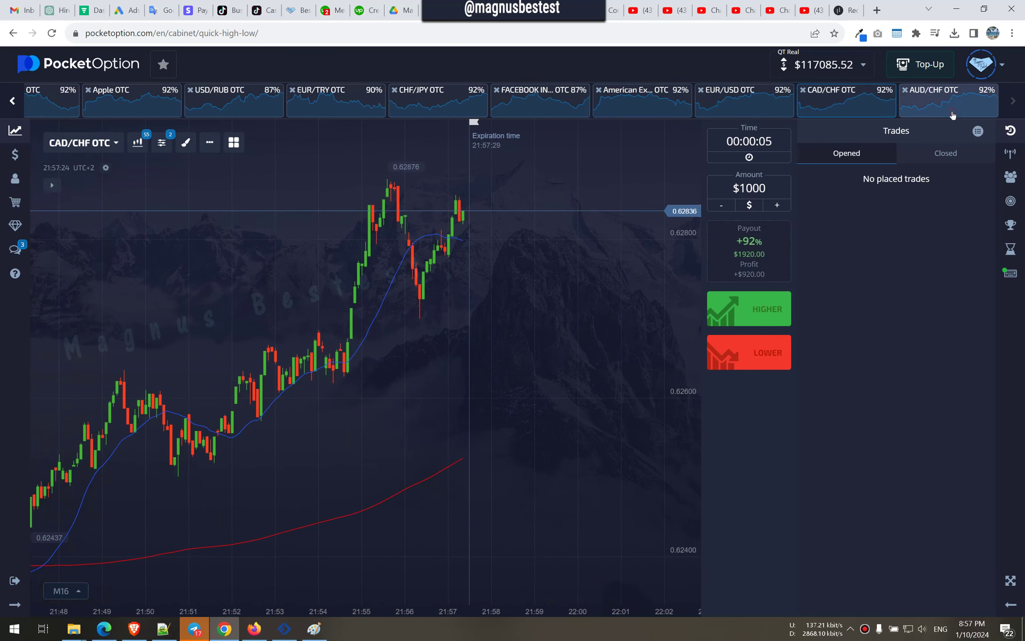
Step: Scroll back to Netflix and Boeing, and remove ExxonMobil OTC from the favourite assets
click(13, 100)
click(12, 102)
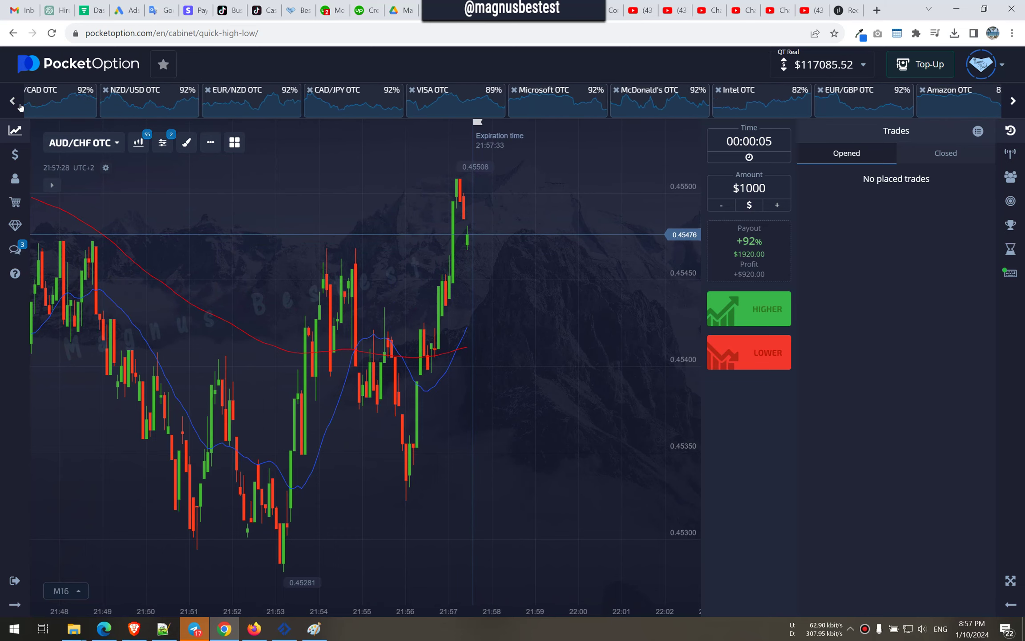
click(12, 100)
click(72, 101)
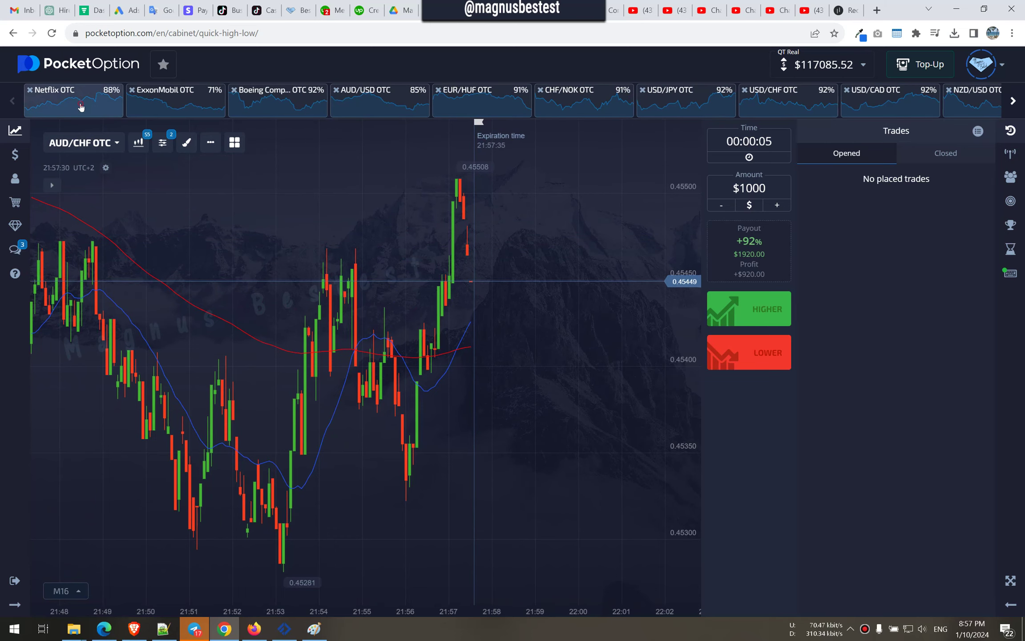
click(133, 110)
click(233, 113)
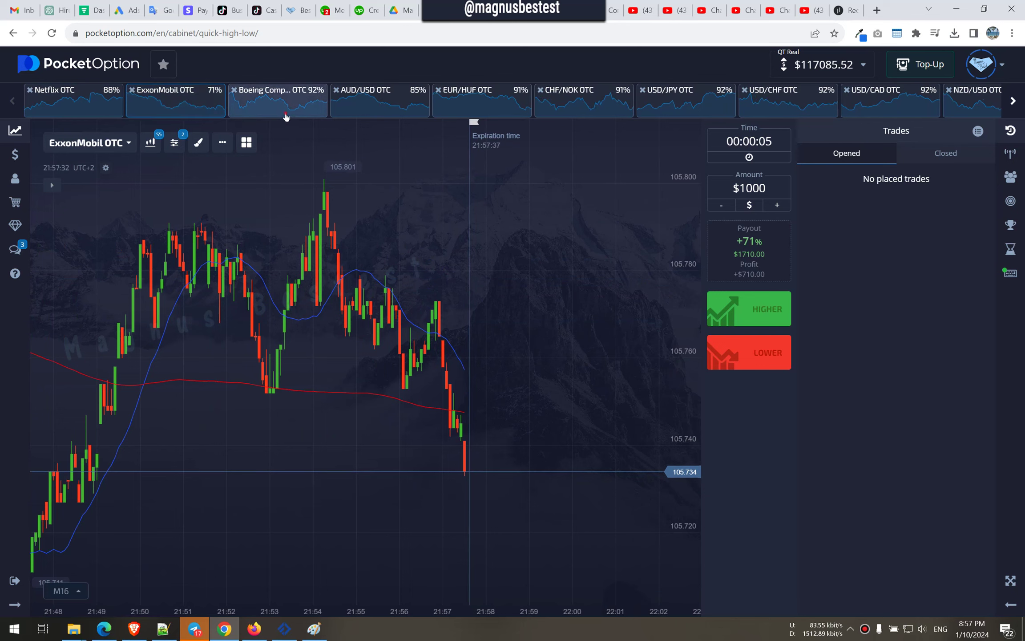
click(133, 91)
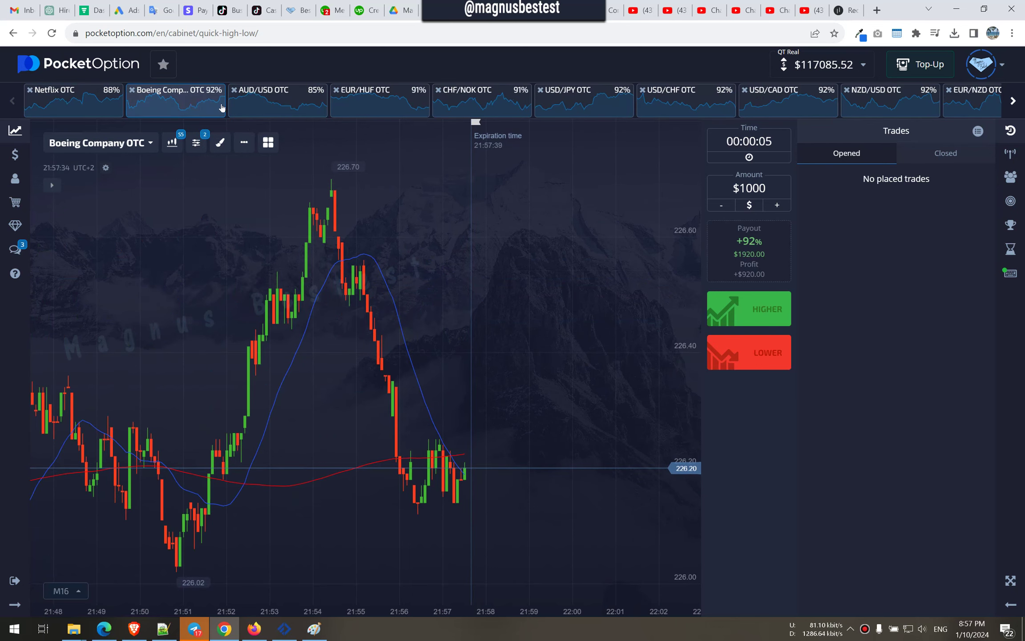
Step: Browse the AUD/USD, EUR/HUF, CHF/NOK, USD/JPY, USD/CHF, USD/CAD, NZD/USD and EUR/NZD charts
click(277, 100)
click(380, 100)
click(465, 104)
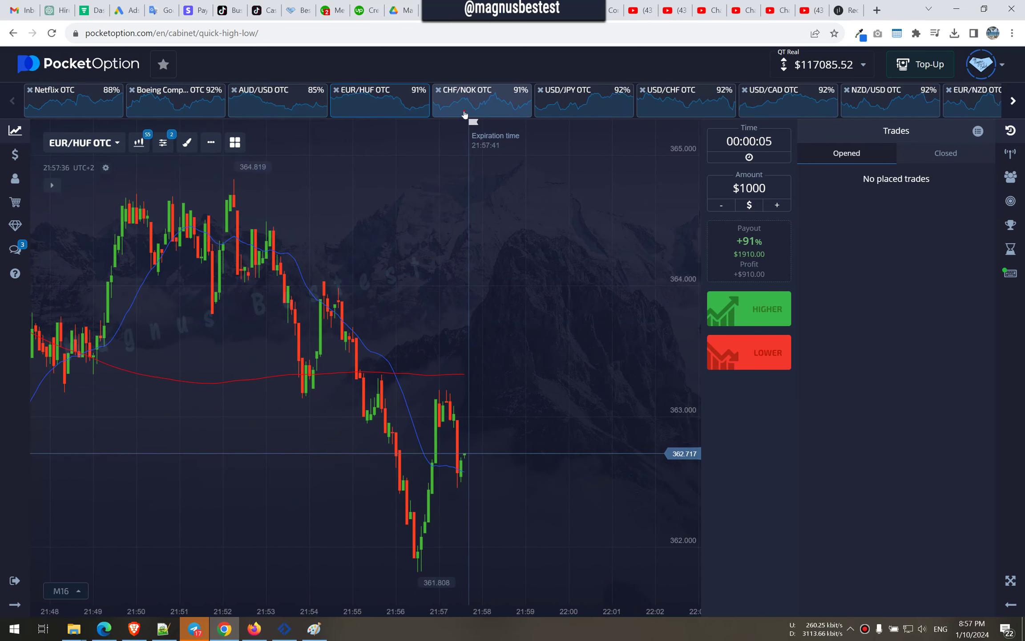
click(577, 100)
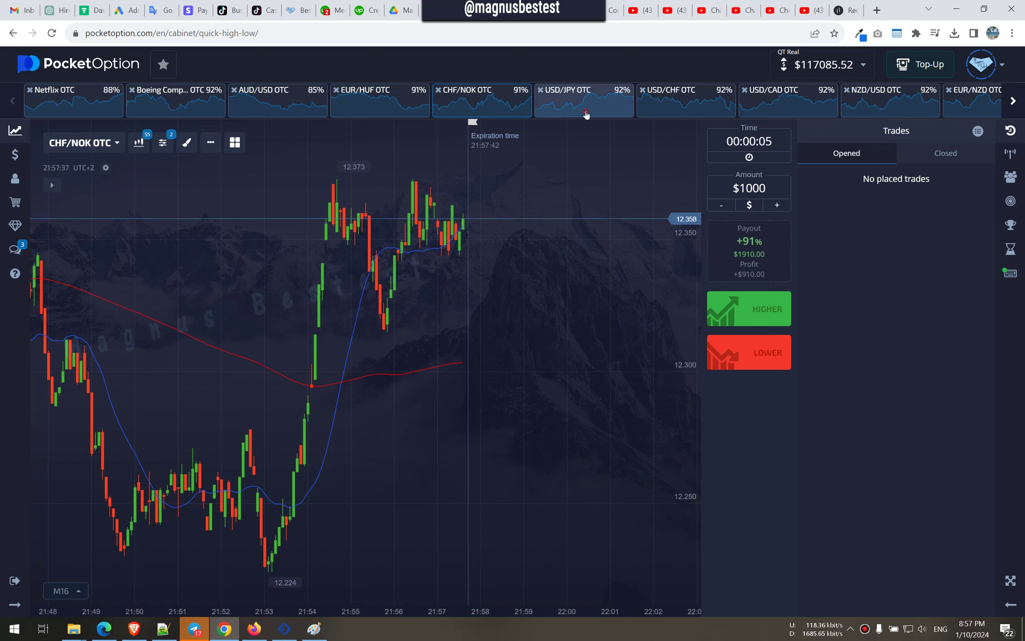
click(682, 101)
click(785, 100)
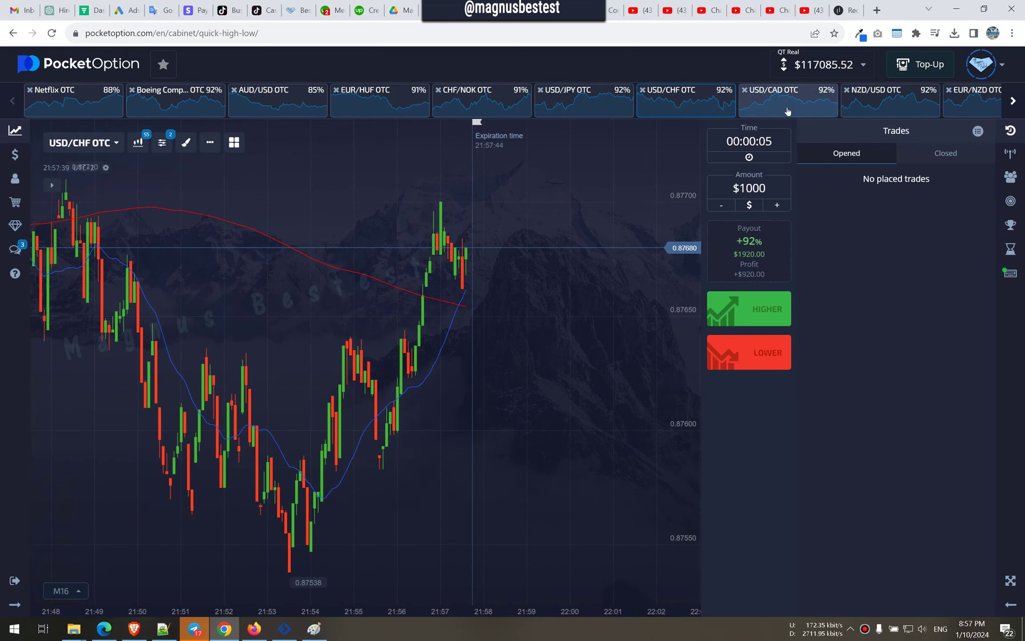
click(894, 105)
click(970, 101)
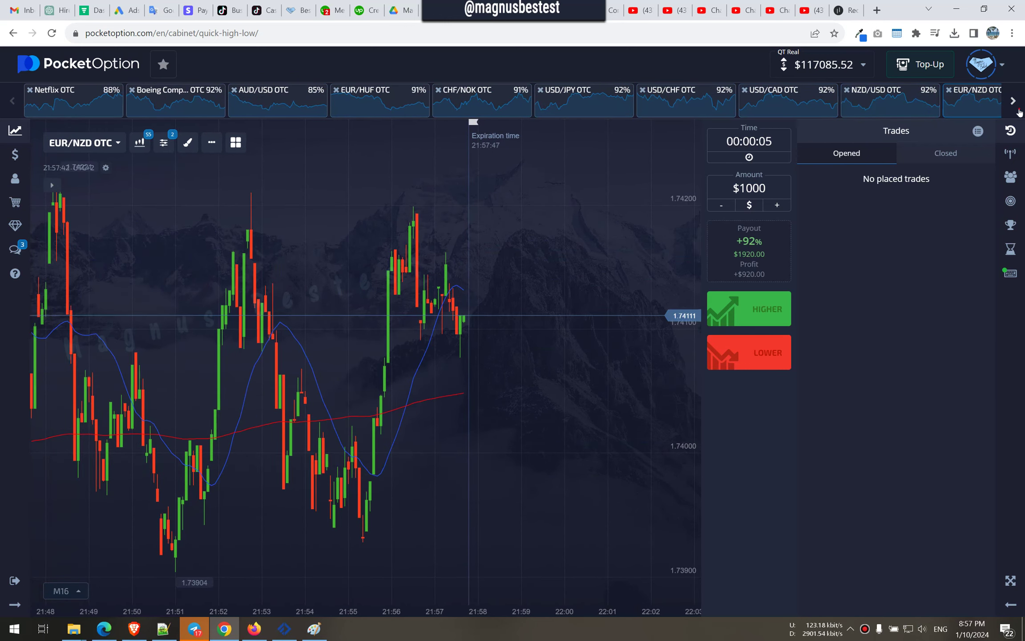
click(1013, 100)
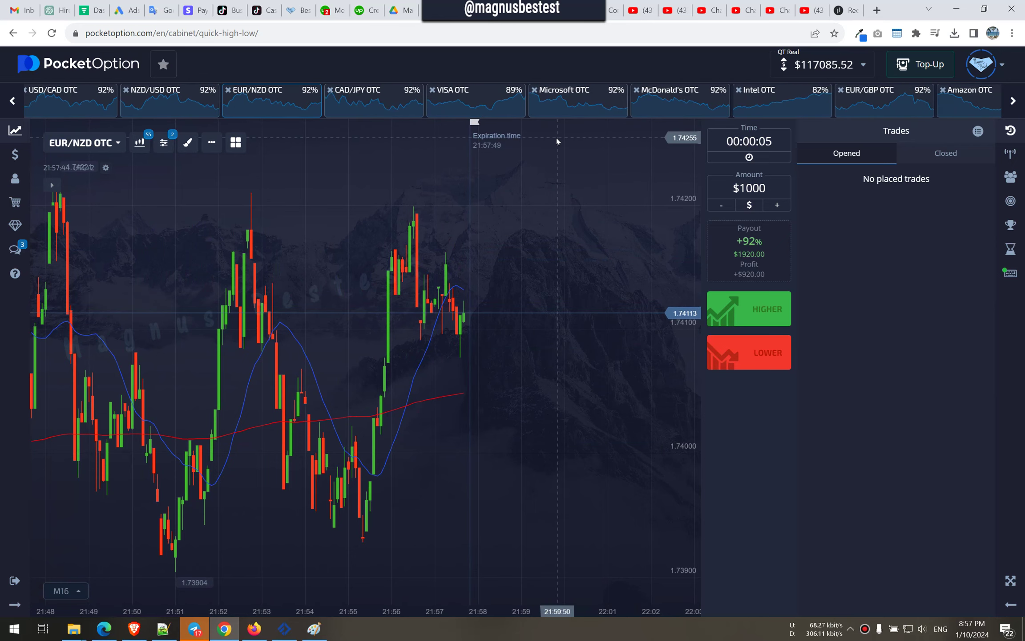
Step: Browse CAD/JPY, VISA, Microsoft, McDonald's, Intel, EUR/GBP, Amazon and NZD/JPY, ending on GBP/JPY OTC
click(395, 113)
click(480, 111)
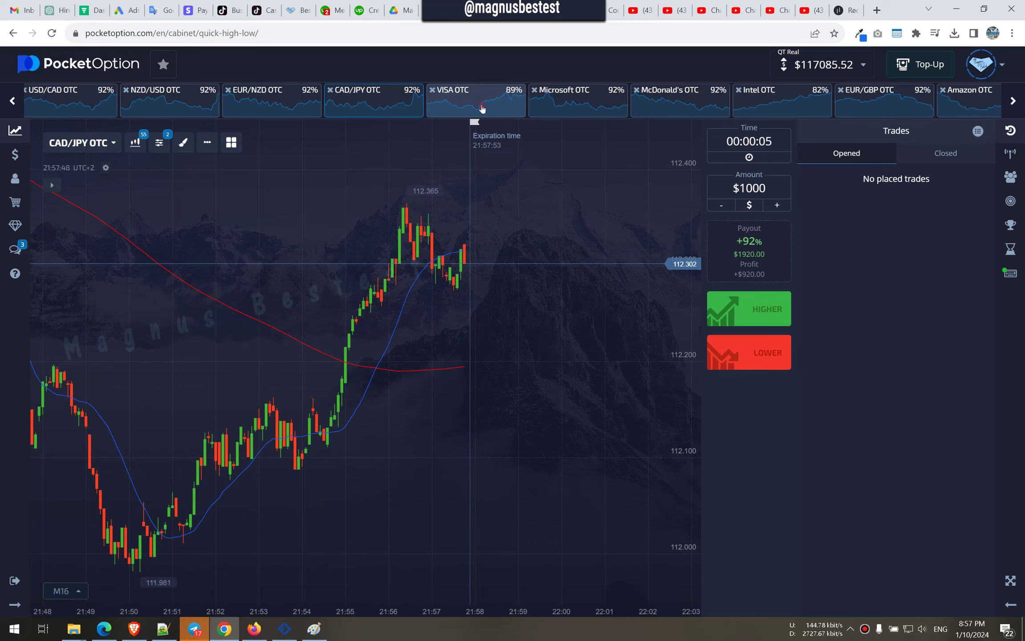
click(584, 108)
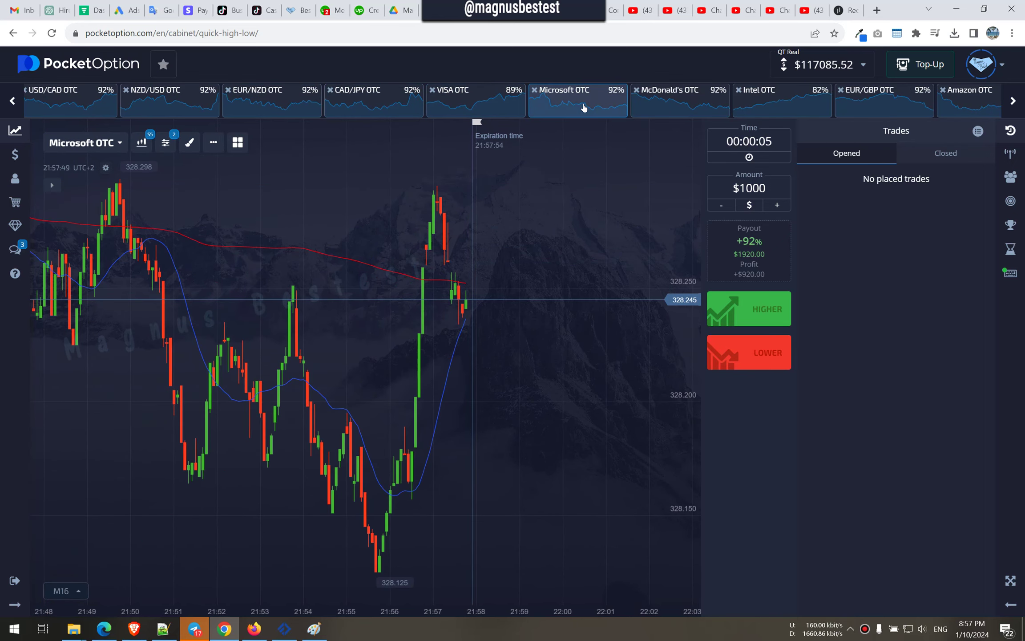
click(679, 104)
click(782, 104)
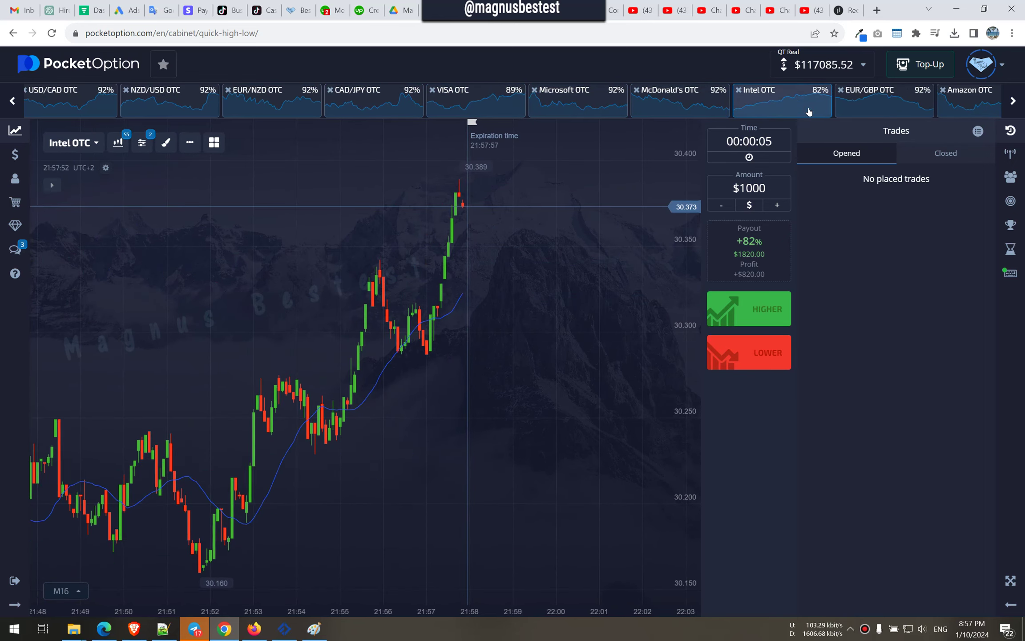
click(881, 104)
click(965, 100)
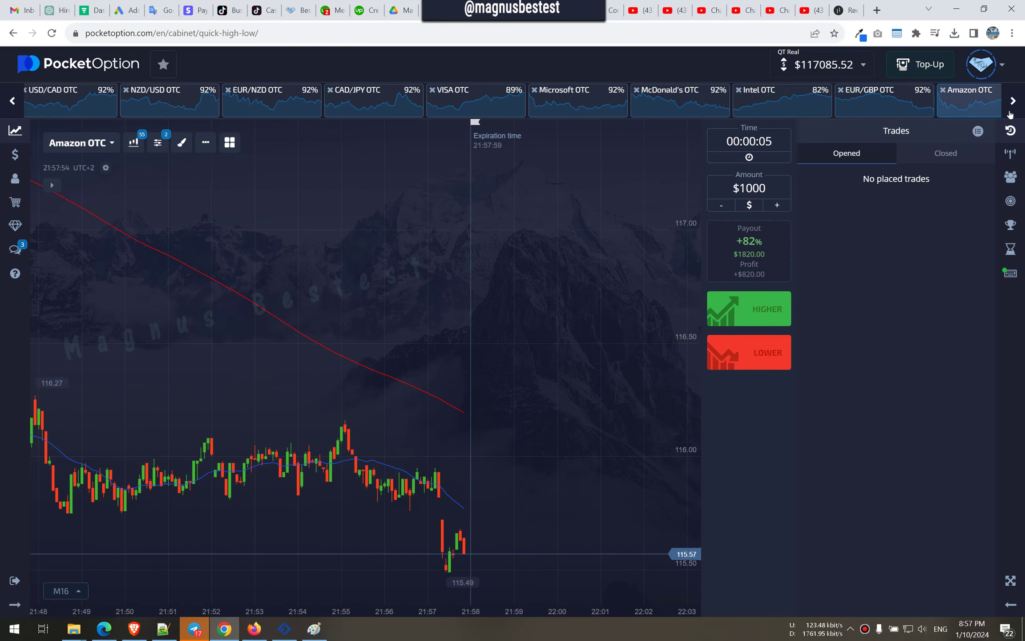
click(1014, 100)
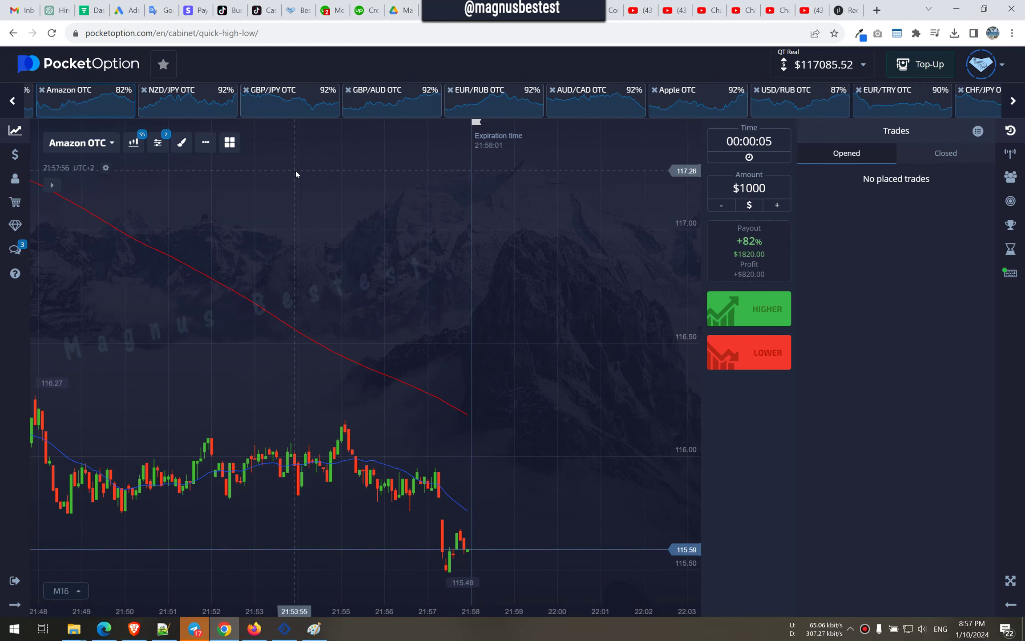
click(231, 112)
click(312, 105)
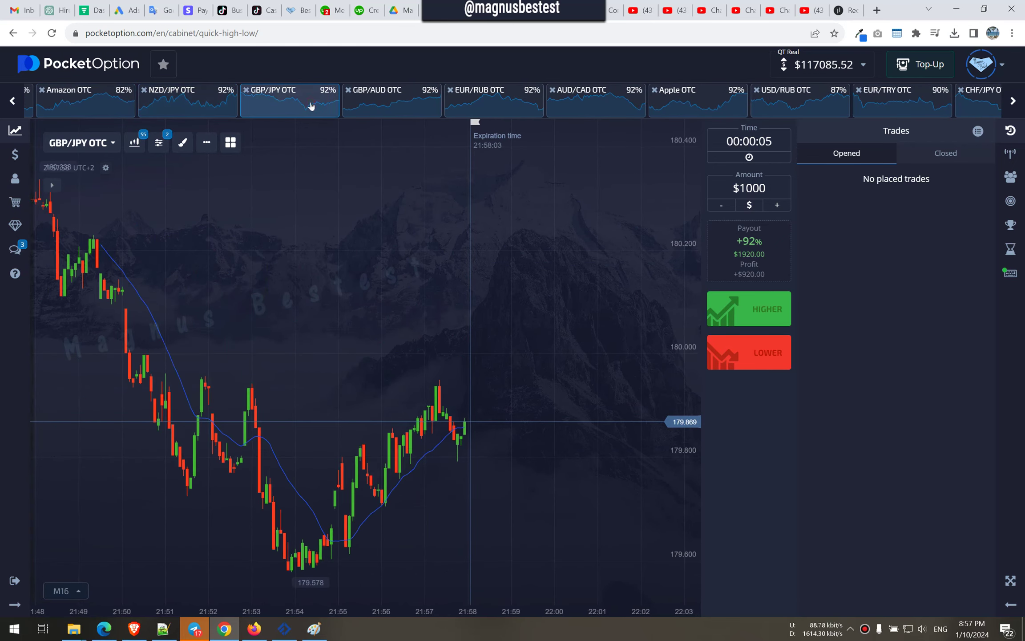
Step: Place two $1000 higher trades on NZD/JPY OTC and view the closed-trades list
click(229, 106)
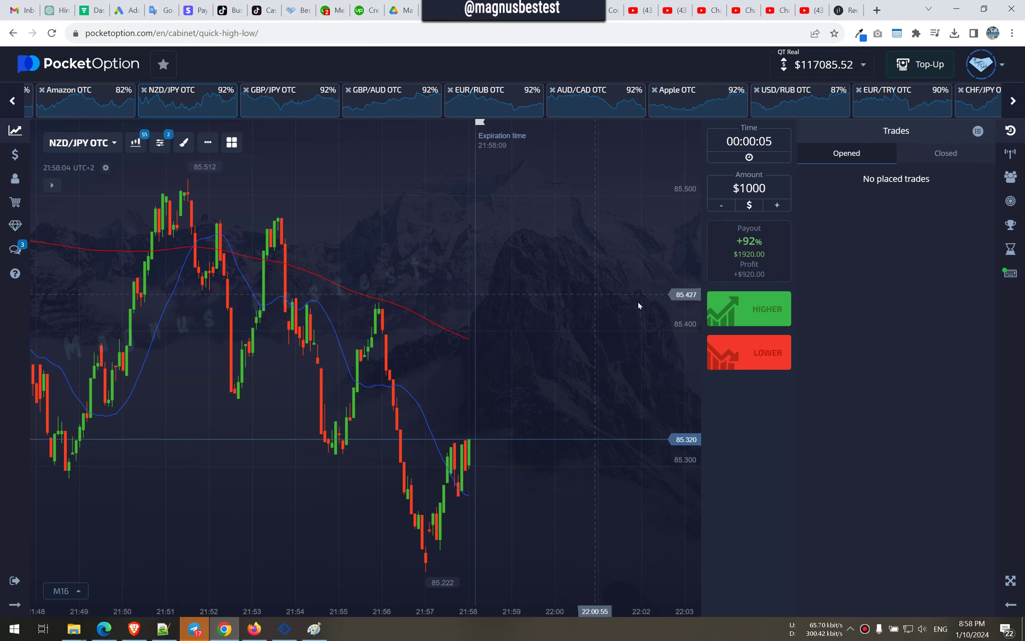
click(765, 320)
click(766, 320)
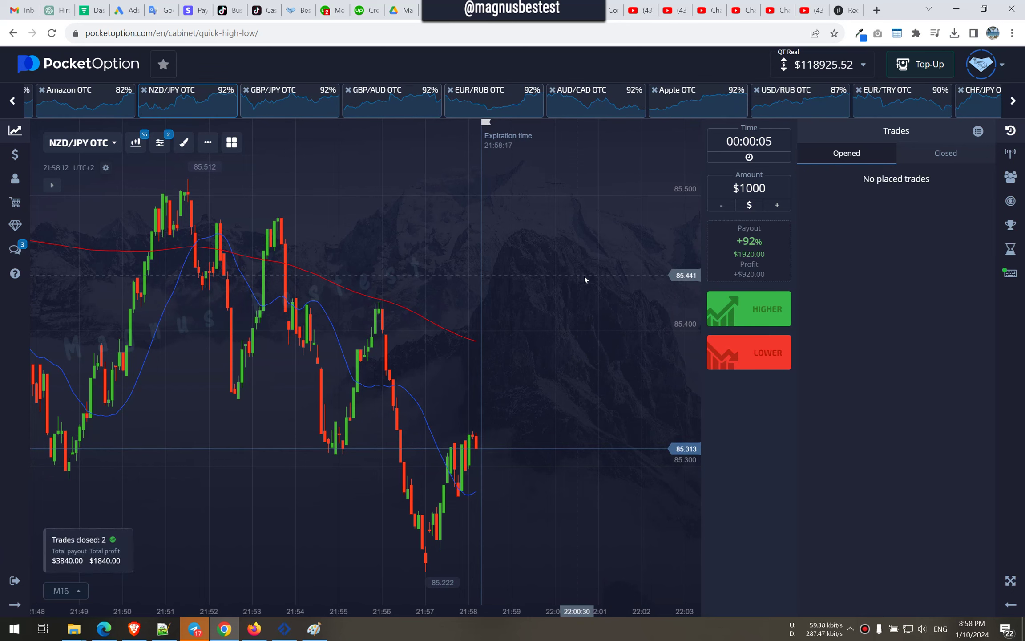
click(930, 157)
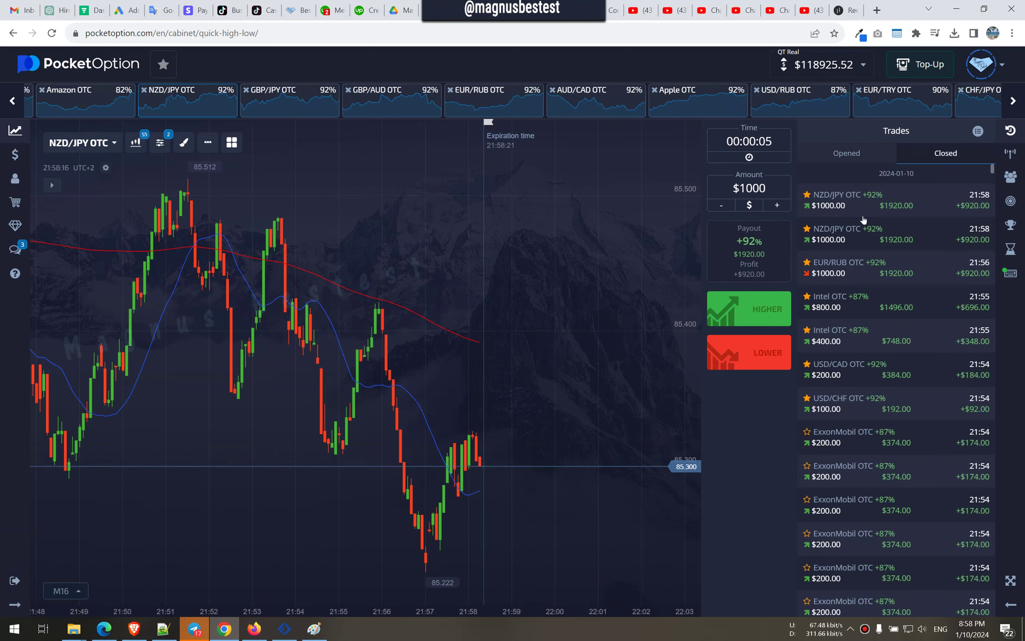